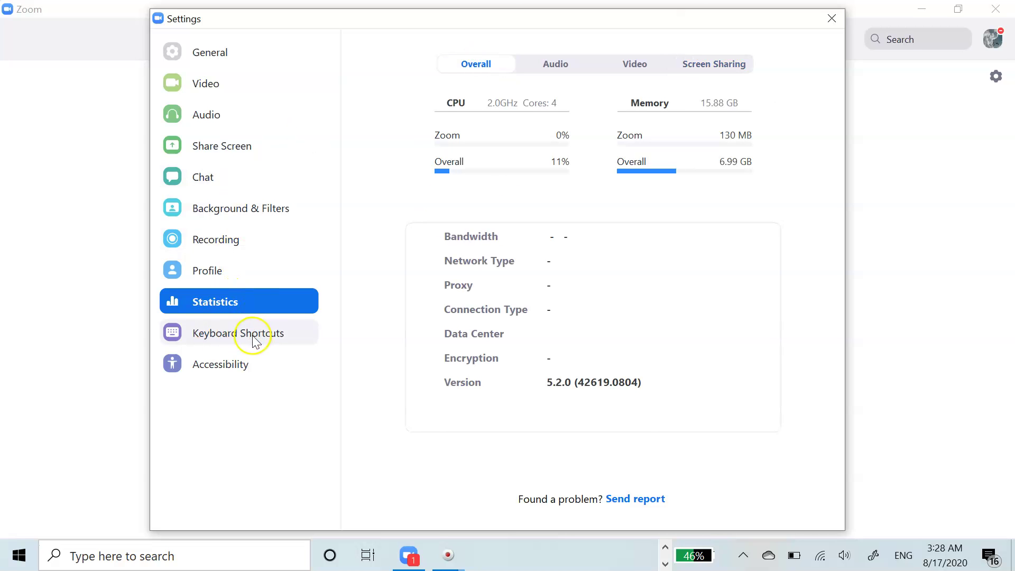
# - Review the keyboard shortcuts settings from Navigate Among Zoom Popup Windows through Revoke/Give up Remote Control Permission
pyautogui.click(276, 335)
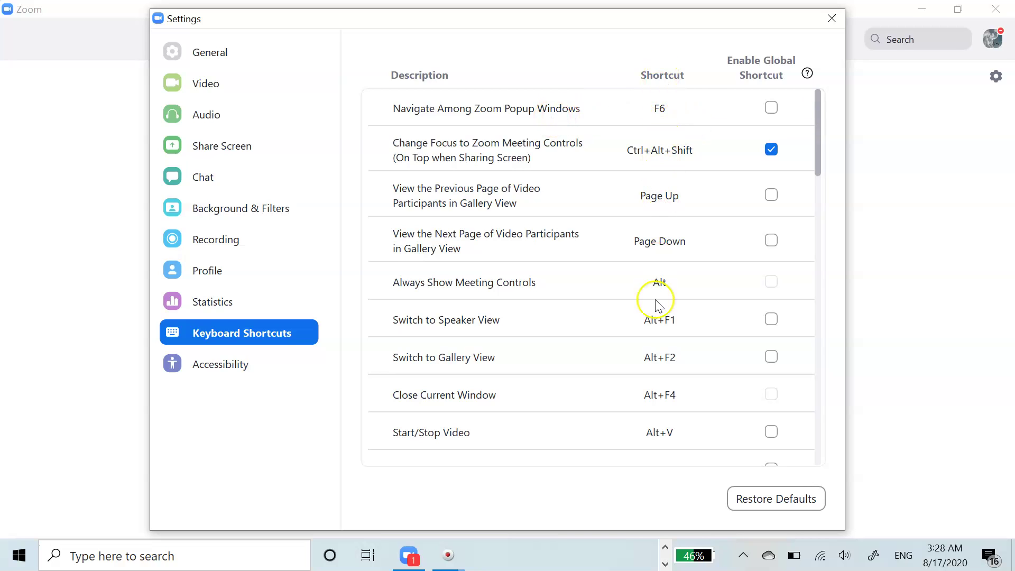
pyautogui.moveTo(817, 151); pyautogui.dragTo(825, 91)
pyautogui.moveTo(817, 140); pyautogui.dragTo(817, 152)
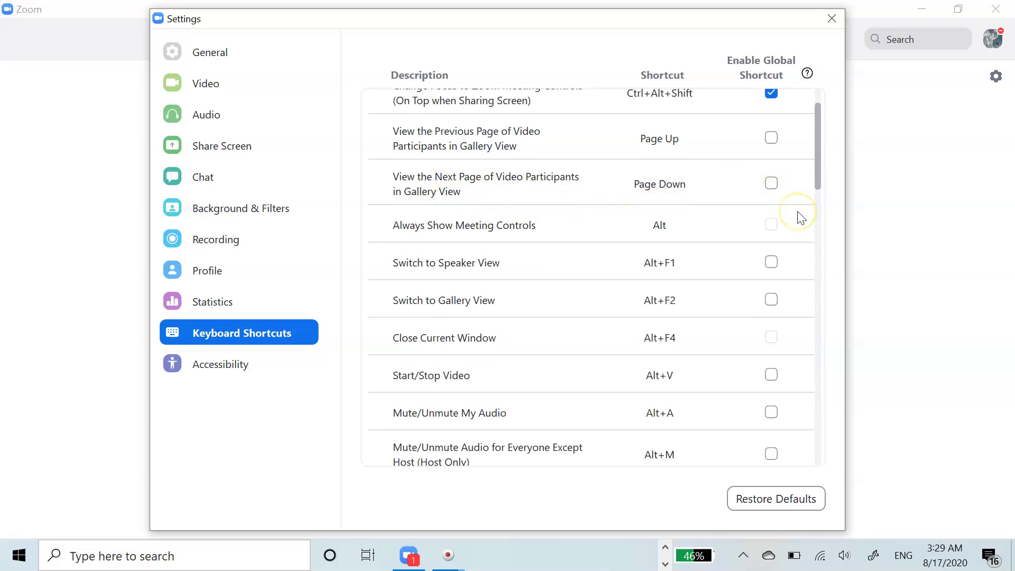
pyautogui.moveTo(818, 160); pyautogui.dragTo(818, 181)
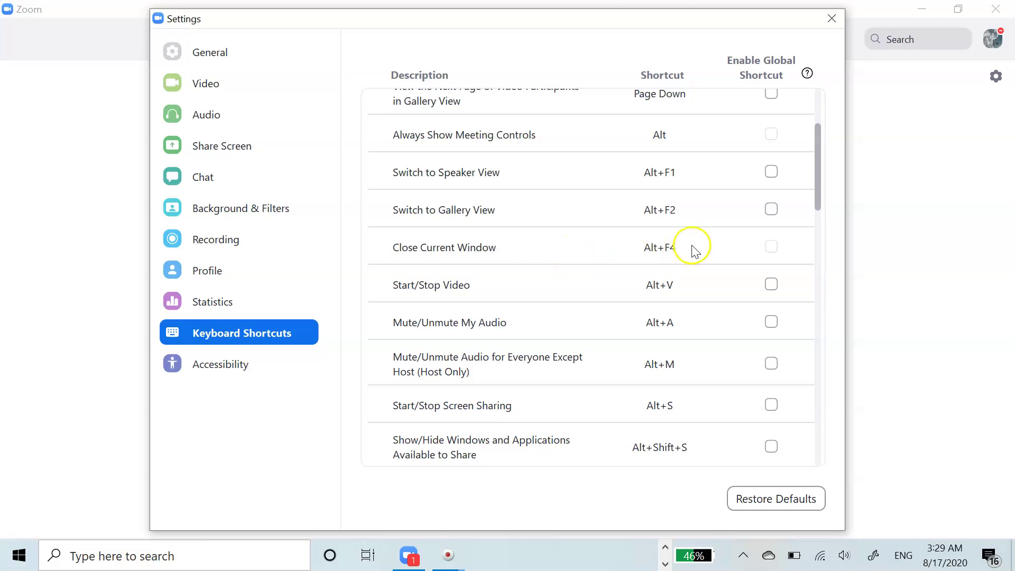
pyautogui.moveTo(817, 199); pyautogui.dragTo(817, 214)
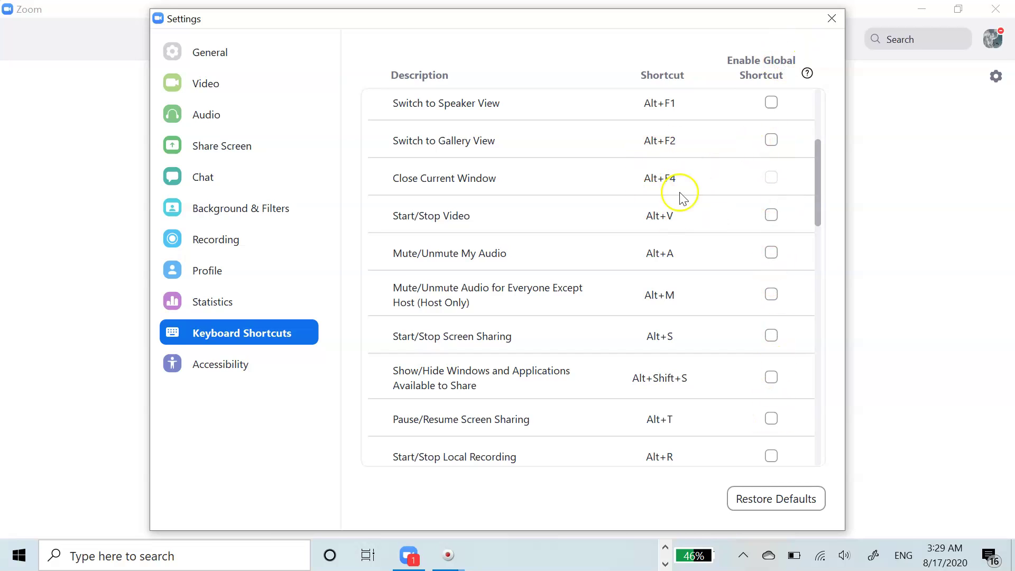
pyautogui.scroll(-1, 817, 205)
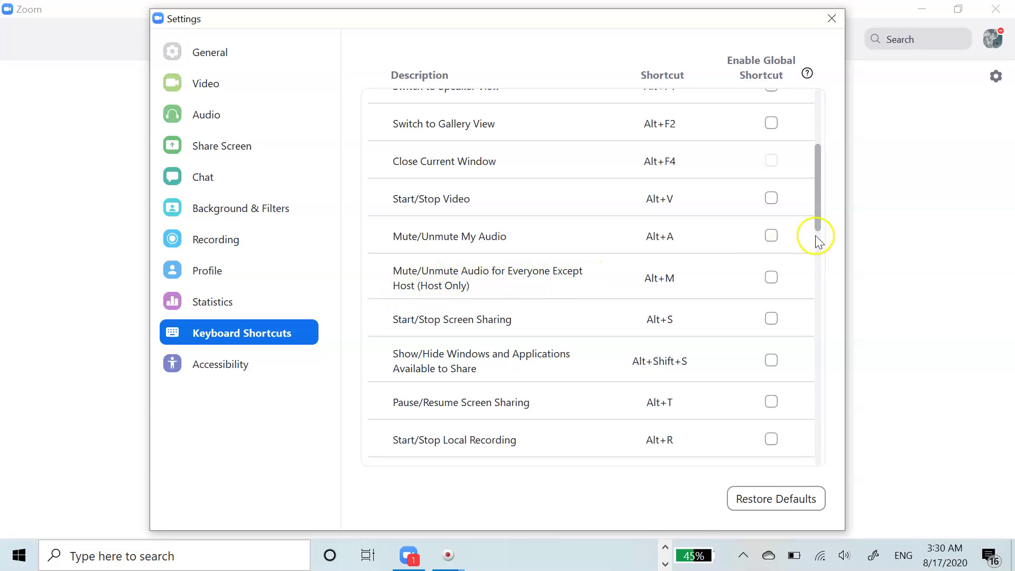
pyautogui.moveTo(815, 220); pyautogui.dragTo(818, 237)
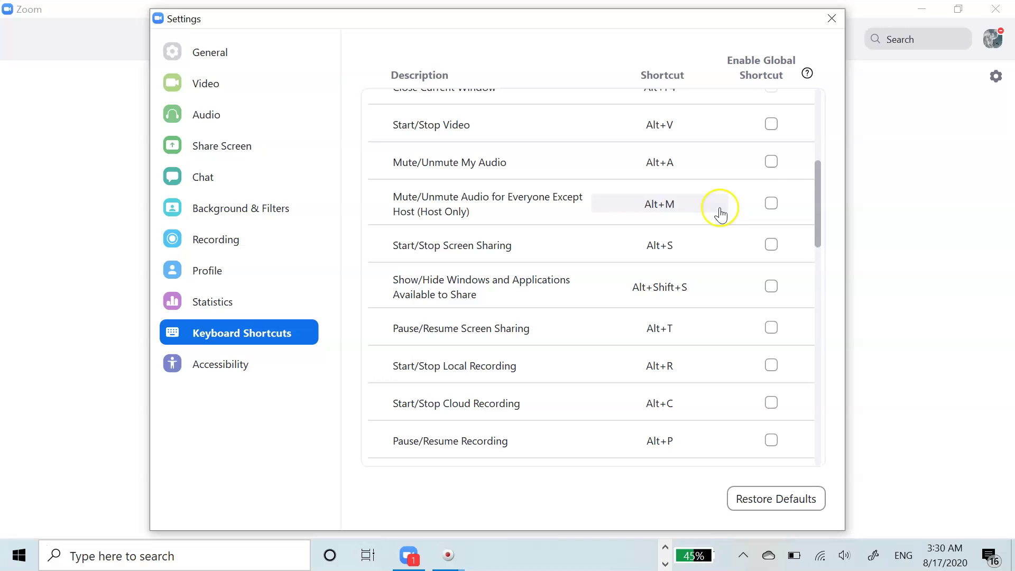
pyautogui.moveTo(818, 200); pyautogui.dragTo(817, 205)
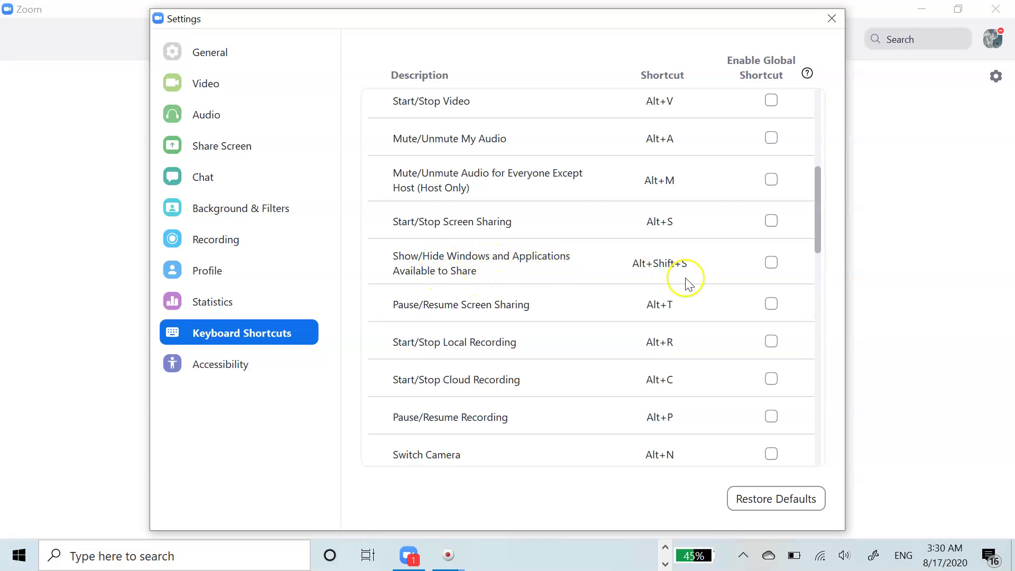
pyautogui.moveTo(818, 216); pyautogui.dragTo(819, 235)
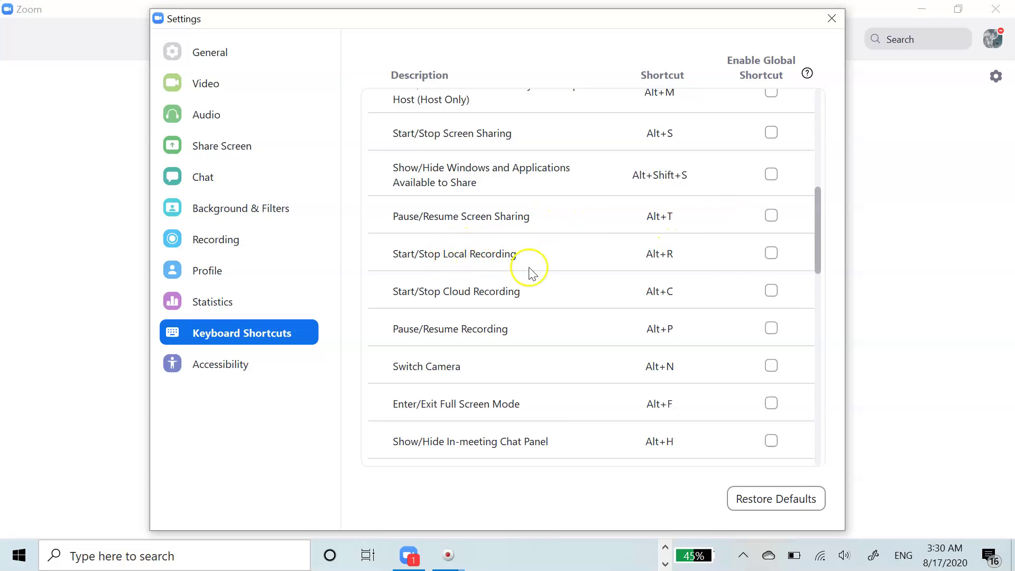
pyautogui.moveTo(819, 248); pyautogui.dragTo(817, 269)
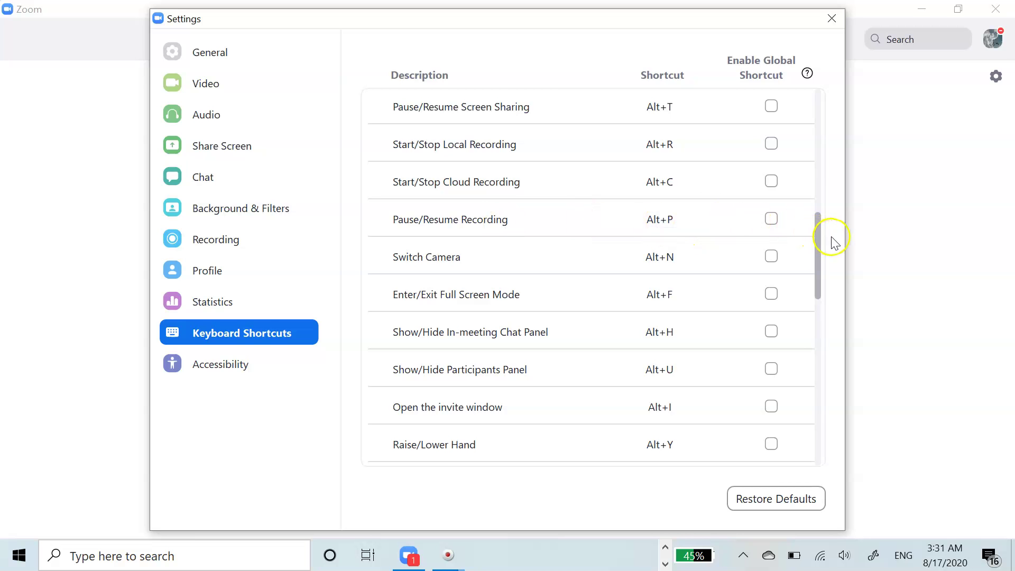
pyautogui.moveTo(818, 236); pyautogui.dragTo(816, 258)
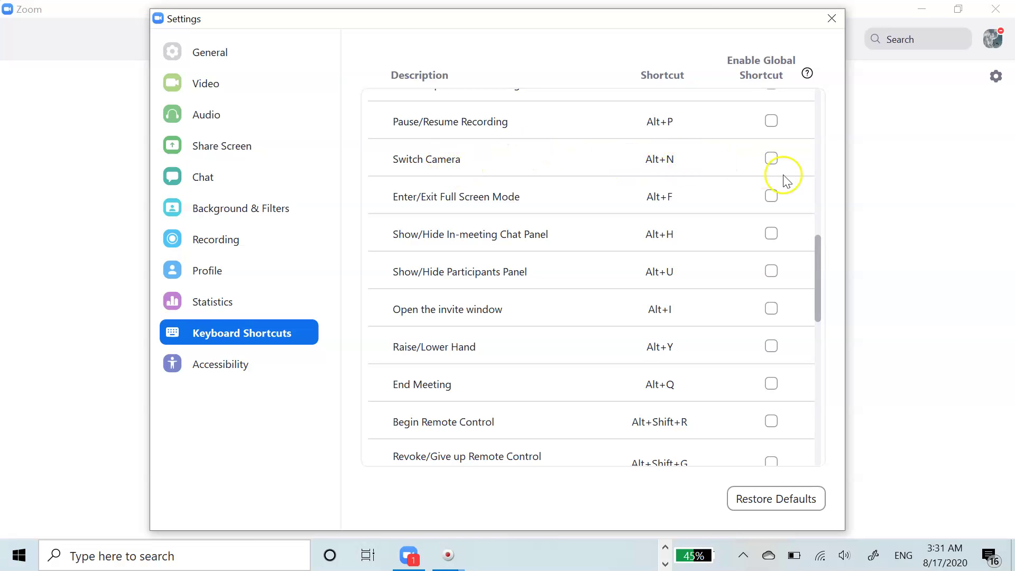
pyautogui.moveTo(819, 251); pyautogui.dragTo(818, 257)
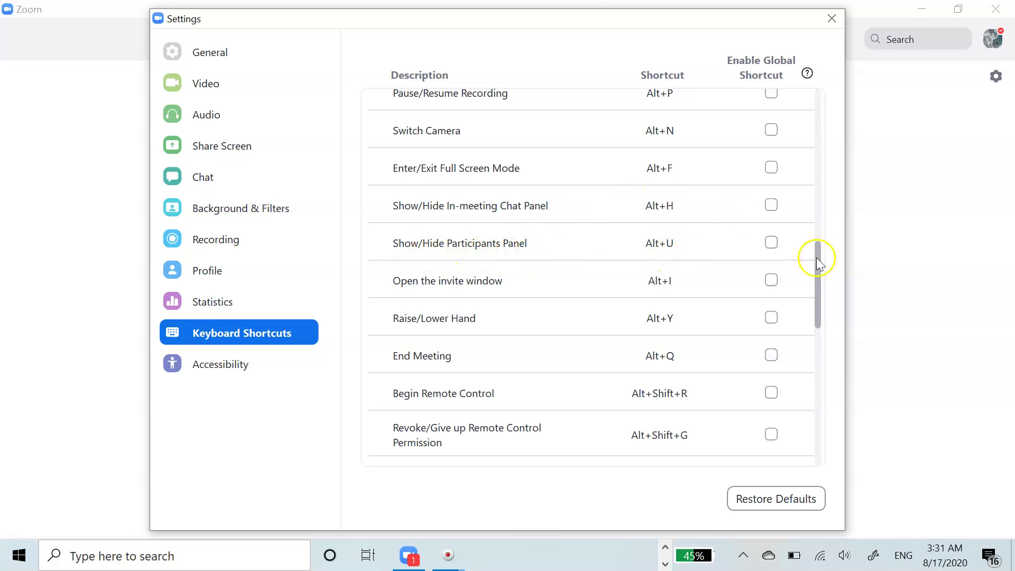
# - Enable the global shortcut for Raise/Lower Hand and review the remaining keyboard shortcuts through Hold/Unhold Call
pyautogui.moveTo(816, 259); pyautogui.dragTo(823, 293)
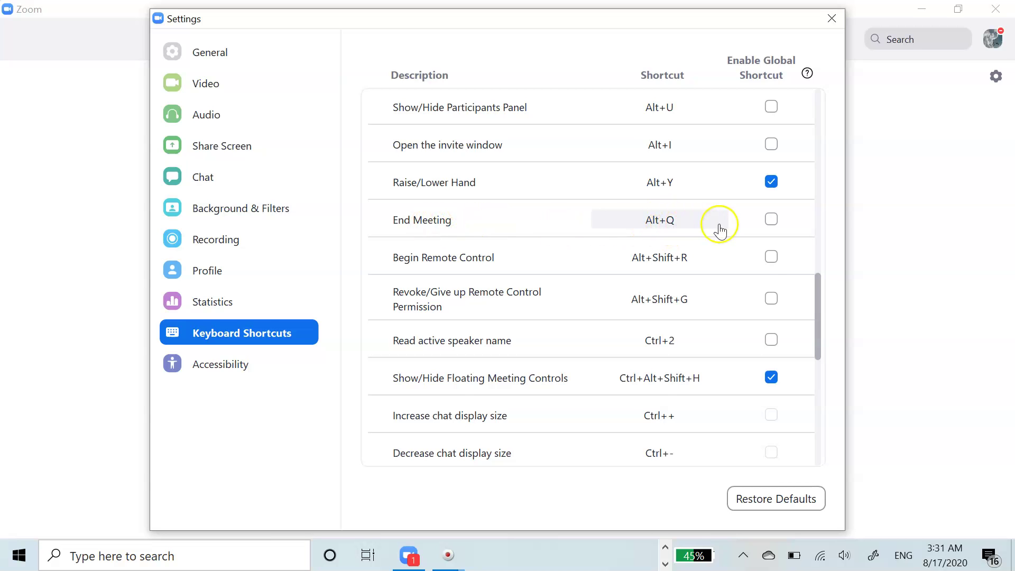
pyautogui.moveTo(818, 288); pyautogui.dragTo(818, 300)
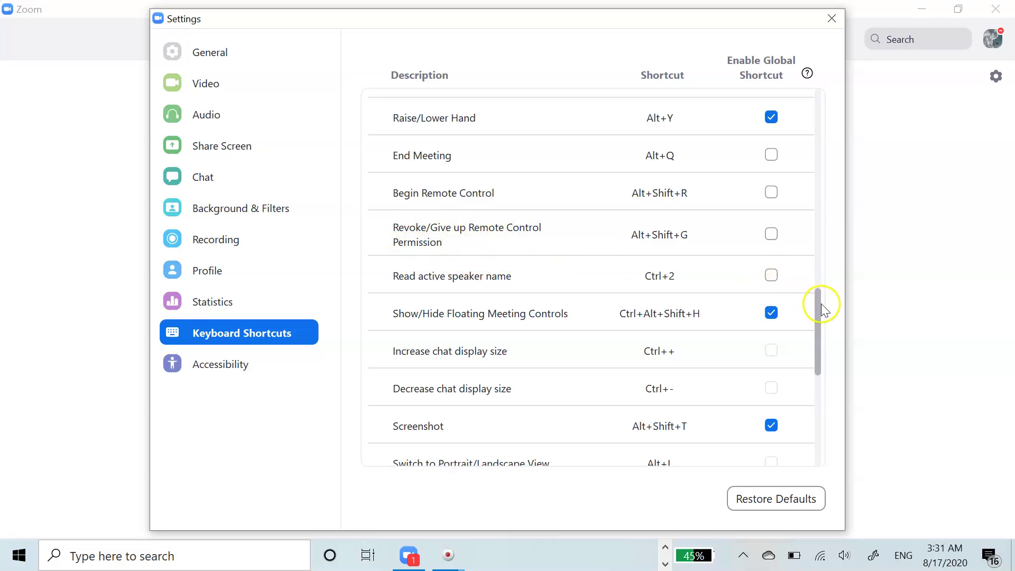
pyautogui.click(816, 316)
pyautogui.moveTo(820, 344); pyautogui.dragTo(821, 370)
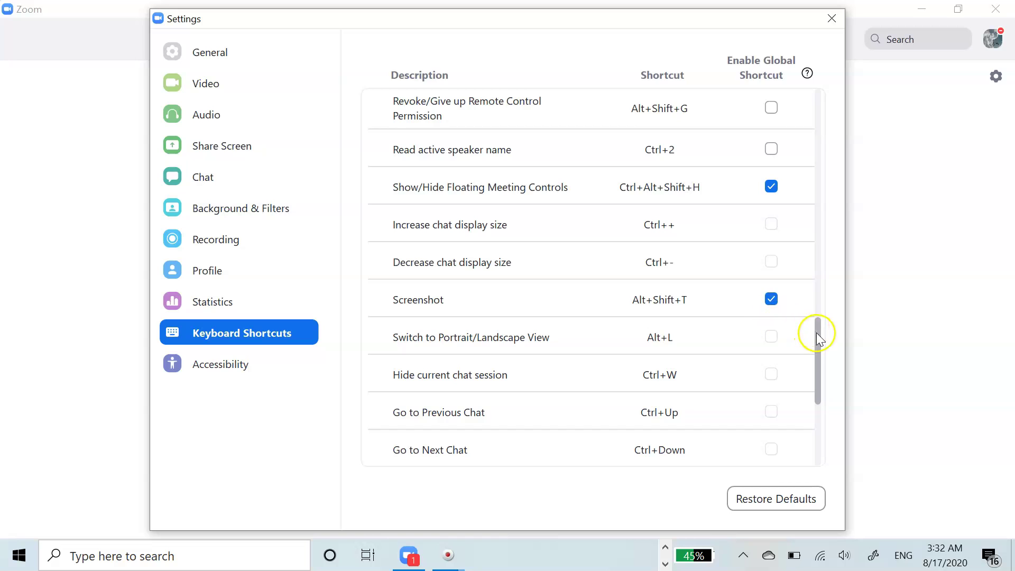
pyautogui.moveTo(819, 335); pyautogui.dragTo(820, 351)
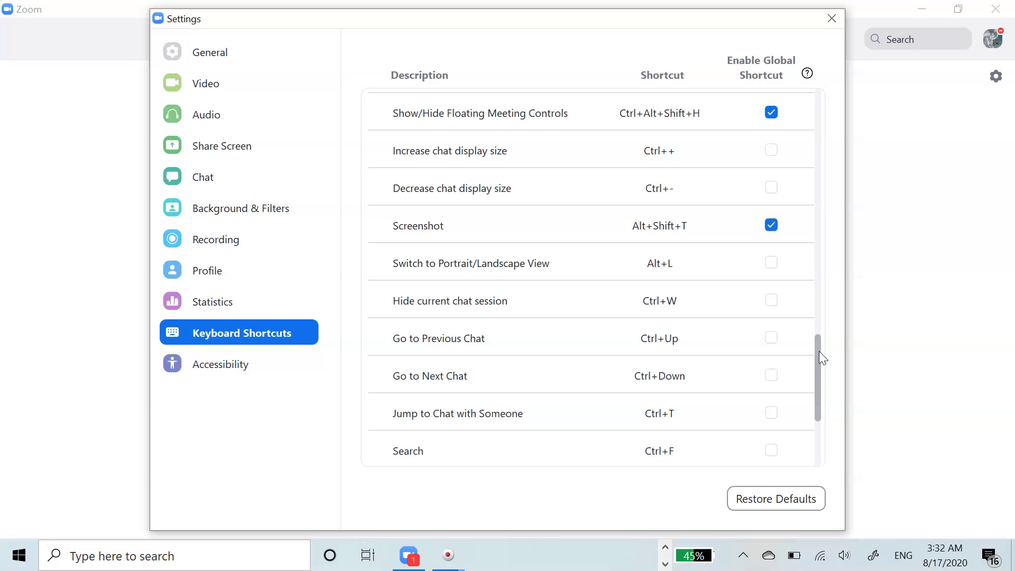
pyautogui.moveTo(820, 352); pyautogui.dragTo(818, 366)
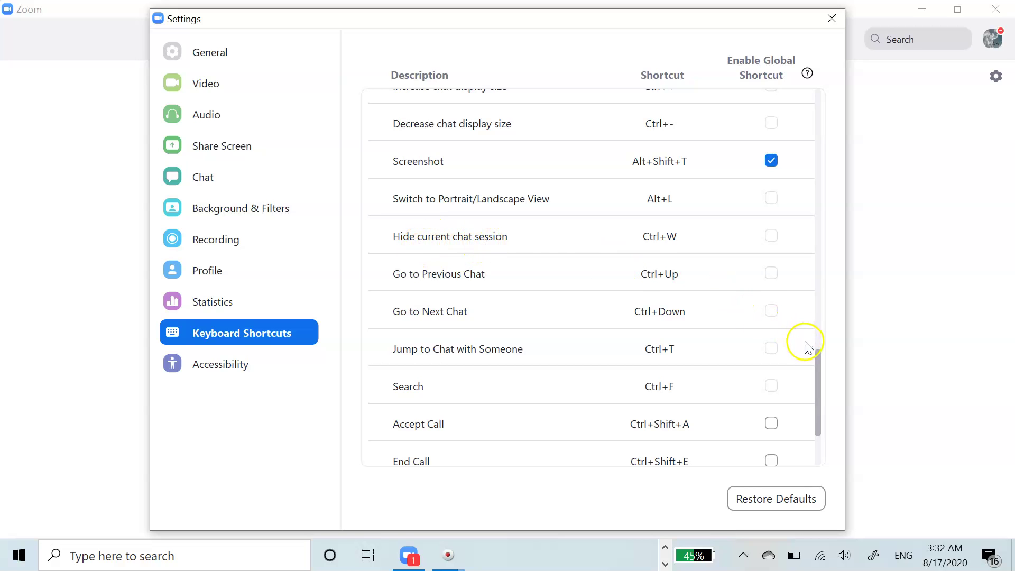
pyautogui.moveTo(817, 362); pyautogui.dragTo(818, 376)
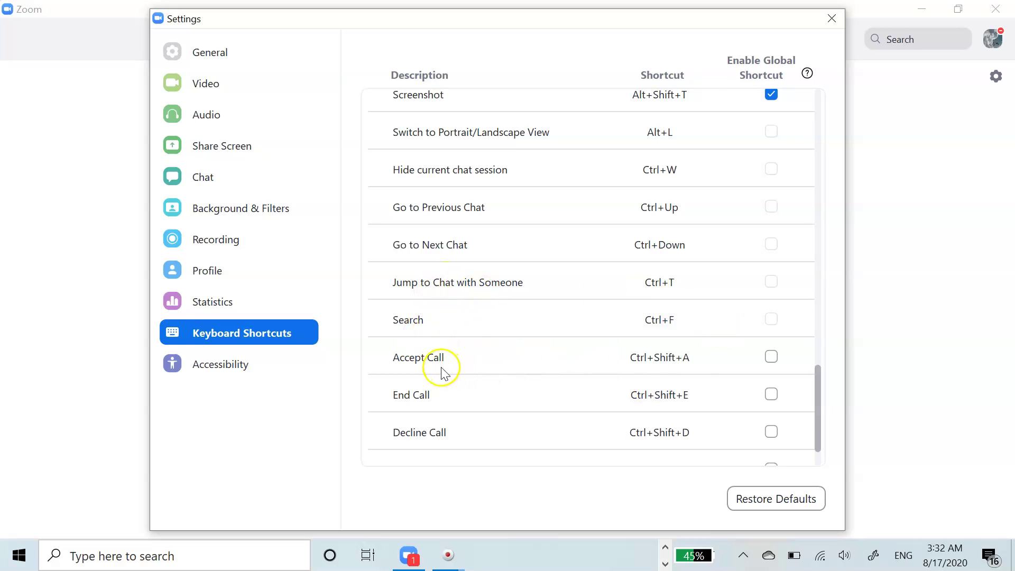
pyautogui.moveTo(816, 398); pyautogui.dragTo(819, 436)
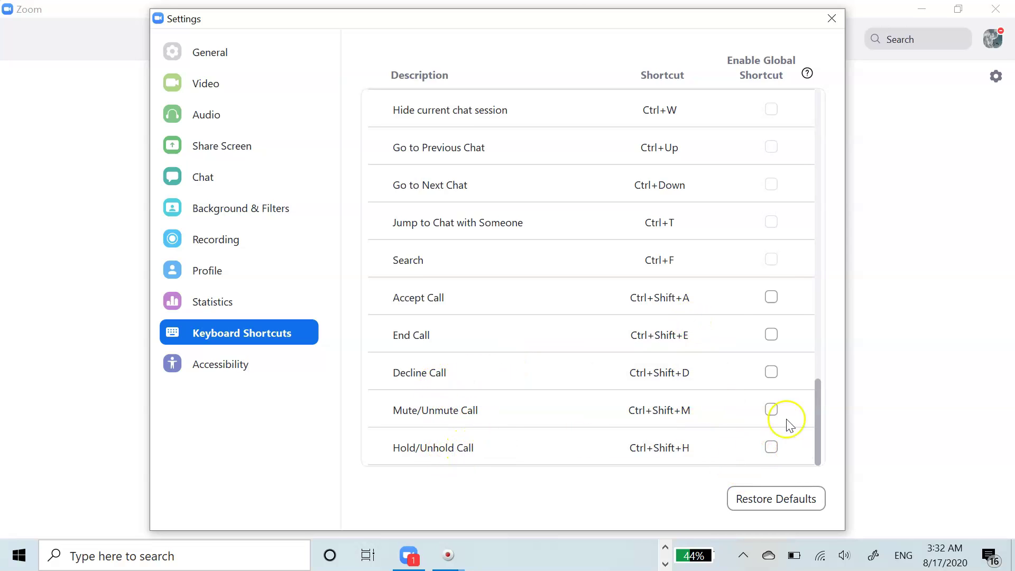
pyautogui.moveTo(817, 395); pyautogui.dragTo(819, 92)
# - In the accessibility settings, try the Normal closed caption font size and return it to Medium
pyautogui.click(229, 375)
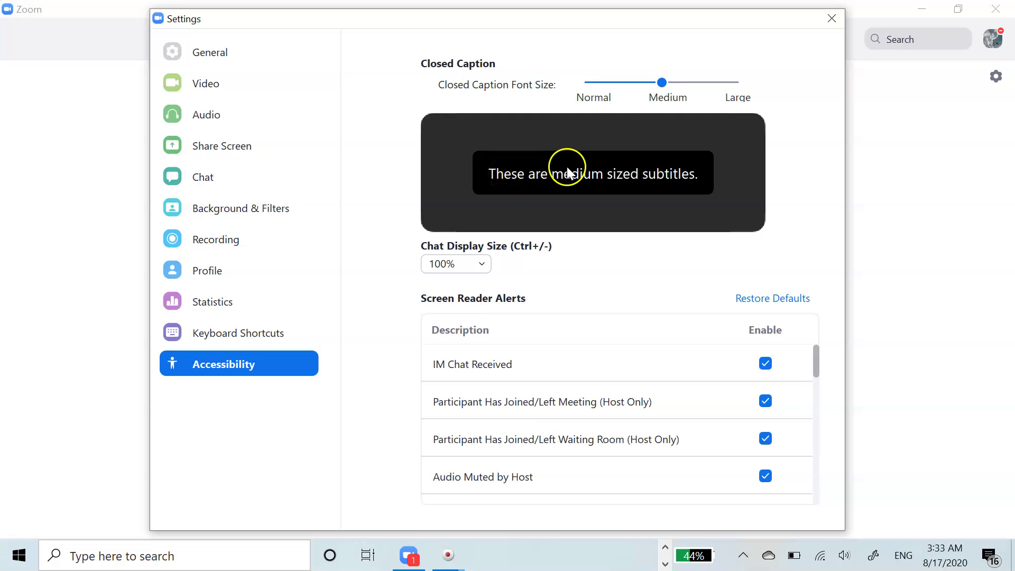
pyautogui.click(600, 85)
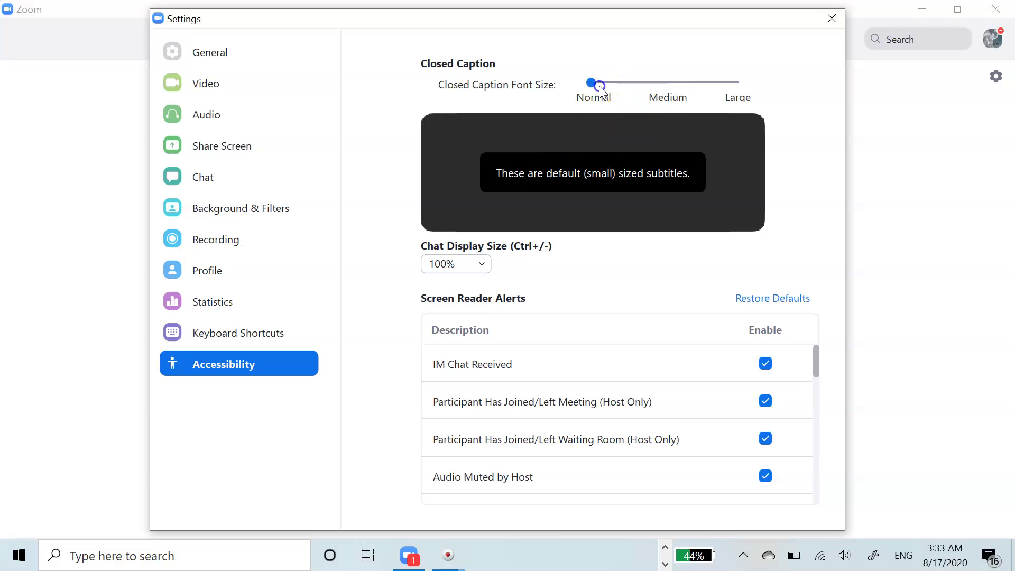
pyautogui.moveTo(597, 84); pyautogui.dragTo(677, 89)
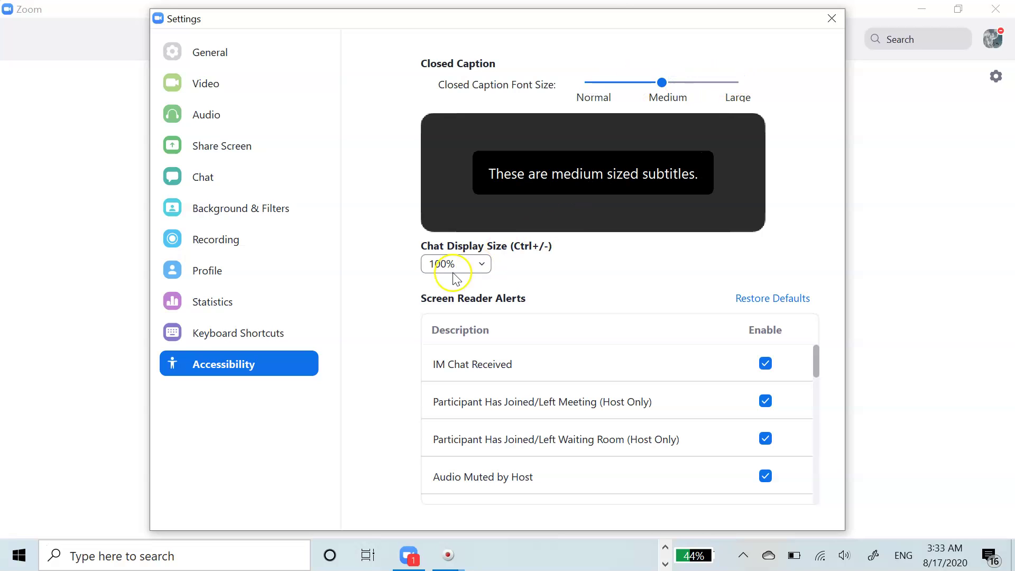
# - Try a chat display size of 150% and set it back to 100%
pyautogui.click(481, 263)
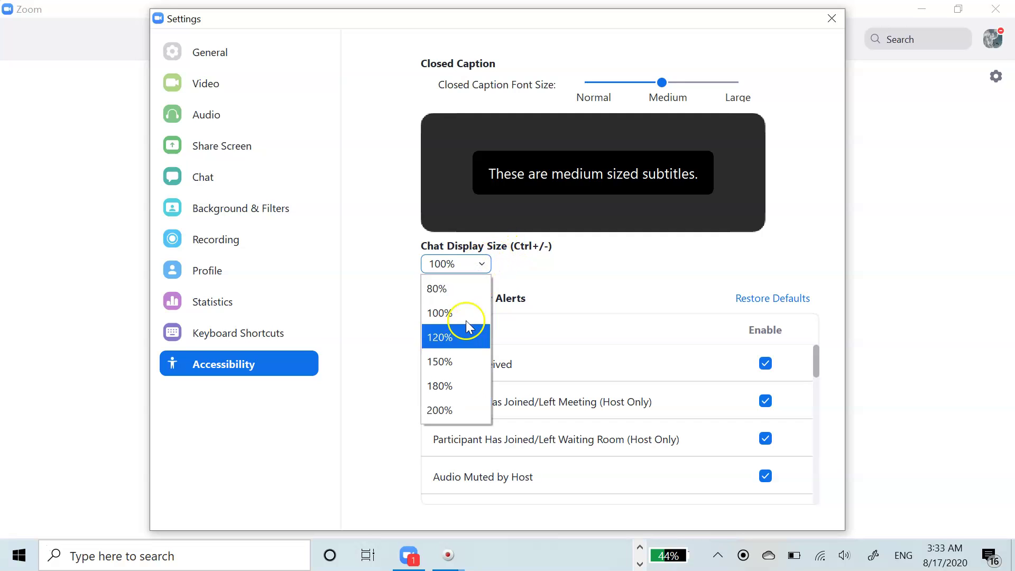
pyautogui.click(455, 361)
pyautogui.click(482, 266)
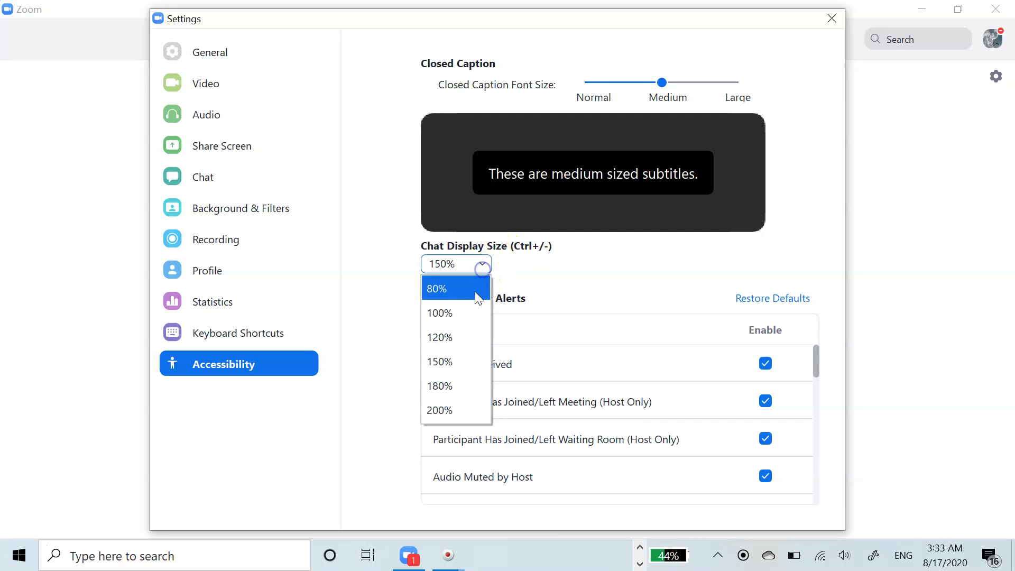
pyautogui.click(468, 311)
# - Review the screen reader alerts from IM Chat Received through Role Changed to Attendee
pyautogui.moveTo(815, 351); pyautogui.dragTo(815, 345)
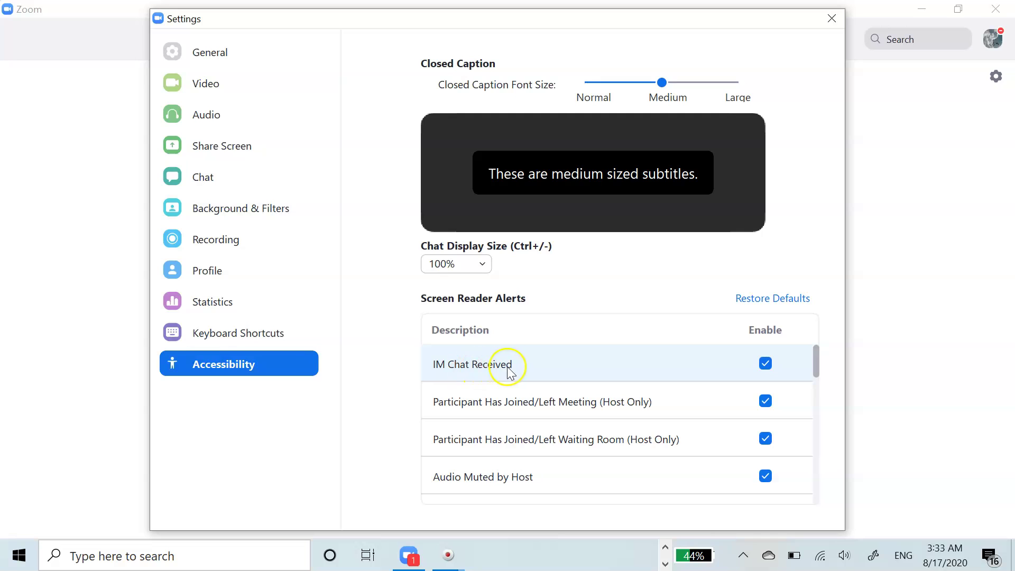
pyautogui.moveTo(817, 352); pyautogui.dragTo(818, 364)
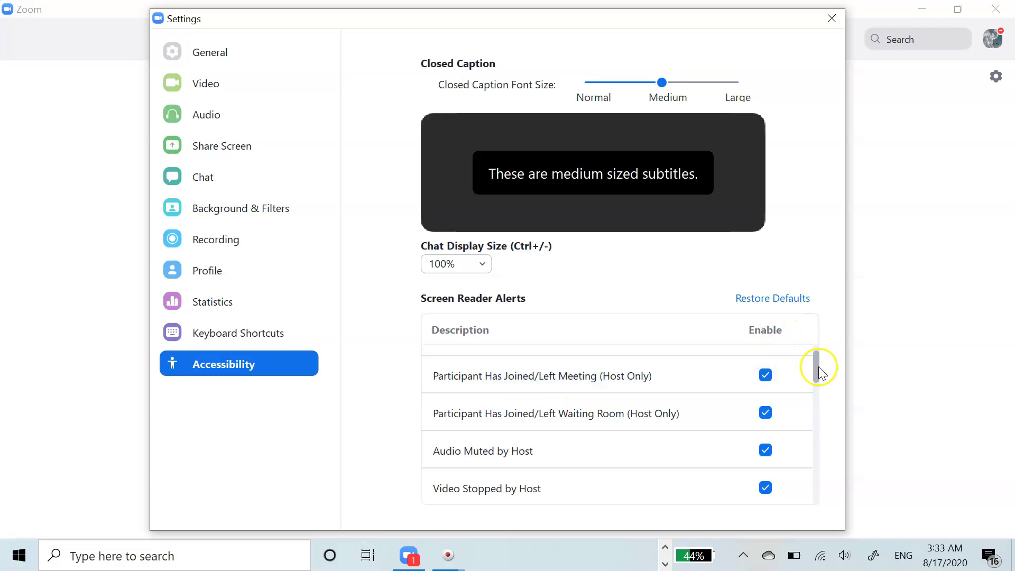
pyautogui.moveTo(819, 369); pyautogui.dragTo(819, 376)
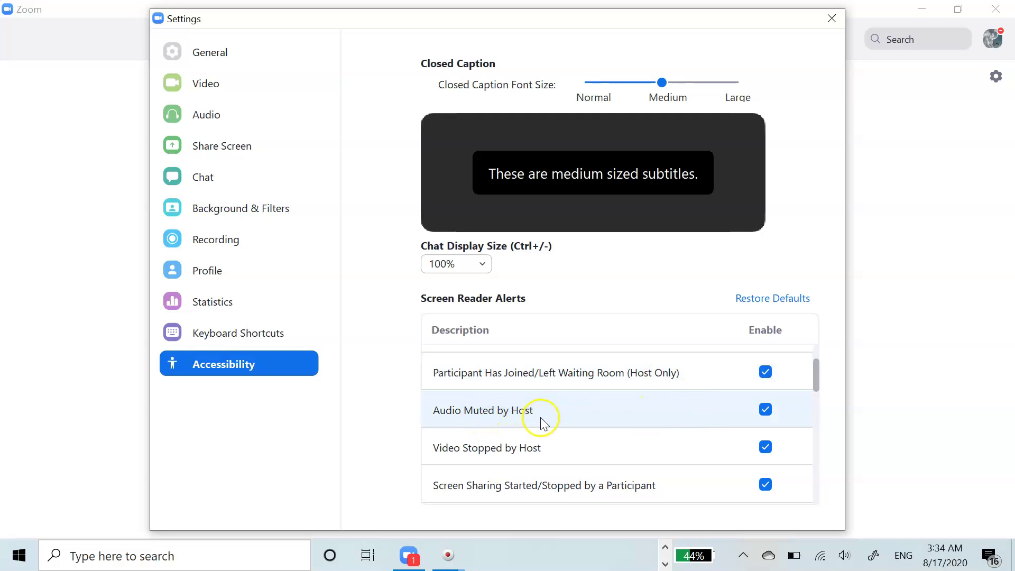
pyautogui.moveTo(814, 377); pyautogui.dragTo(814, 397)
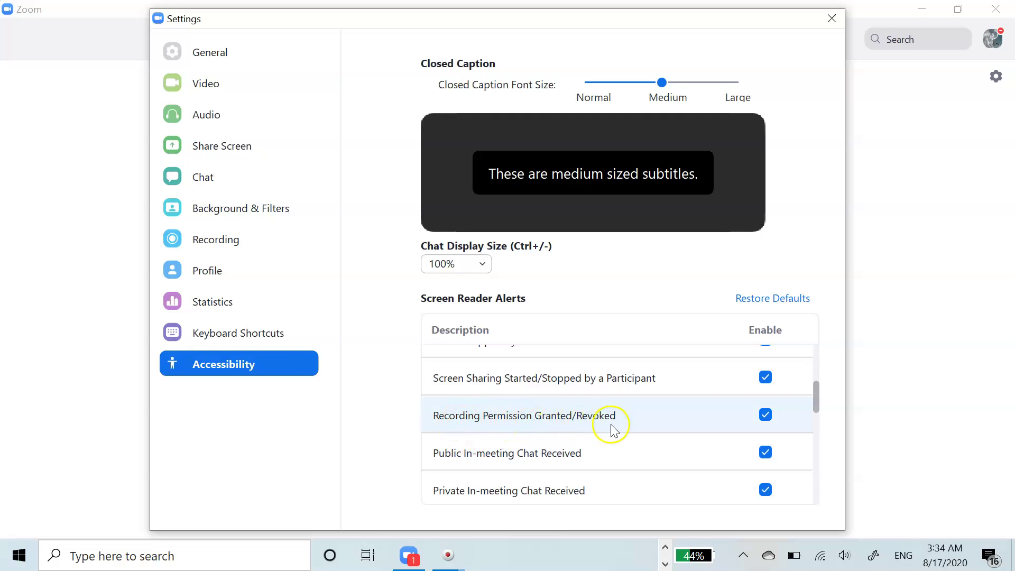
pyautogui.moveTo(816, 404); pyautogui.dragTo(816, 418)
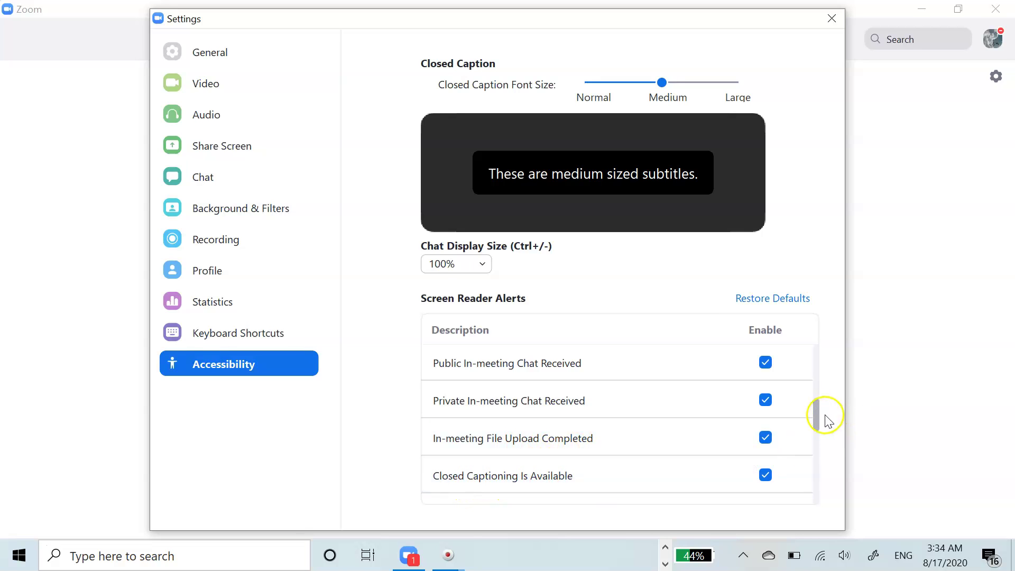
pyautogui.moveTo(814, 415); pyautogui.dragTo(819, 442)
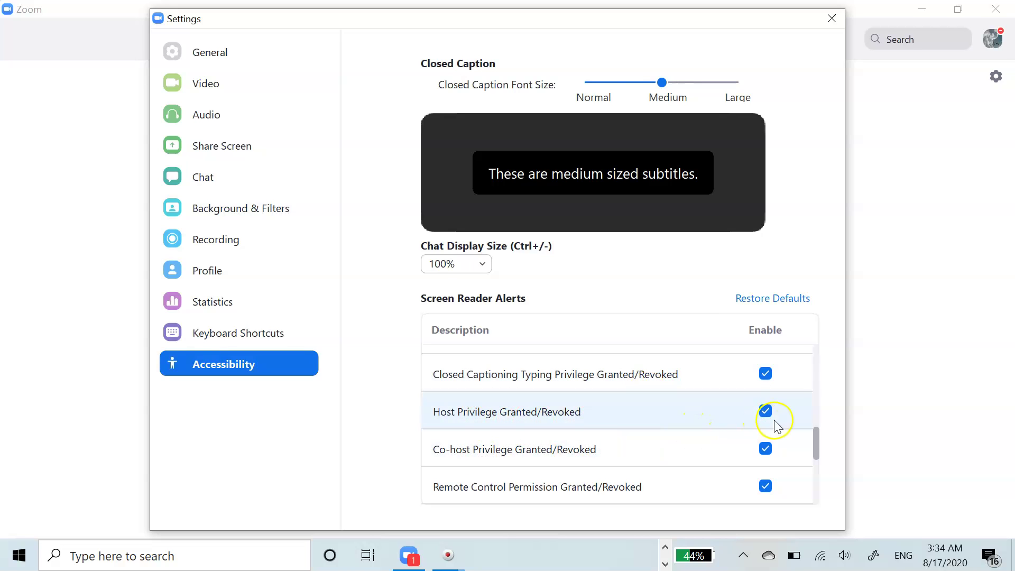
pyautogui.moveTo(815, 431); pyautogui.dragTo(818, 452)
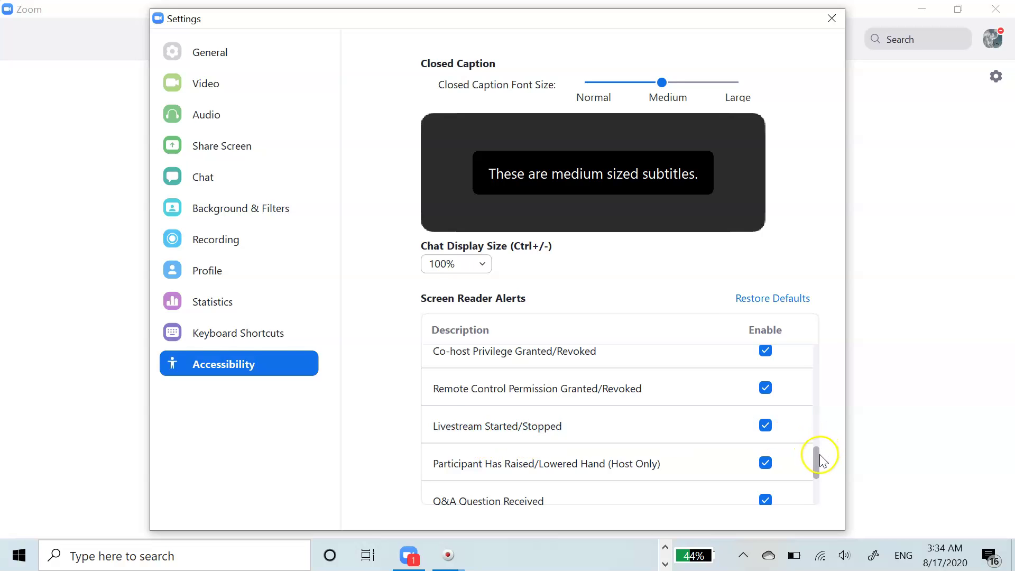
pyautogui.moveTo(817, 458); pyautogui.dragTo(816, 466)
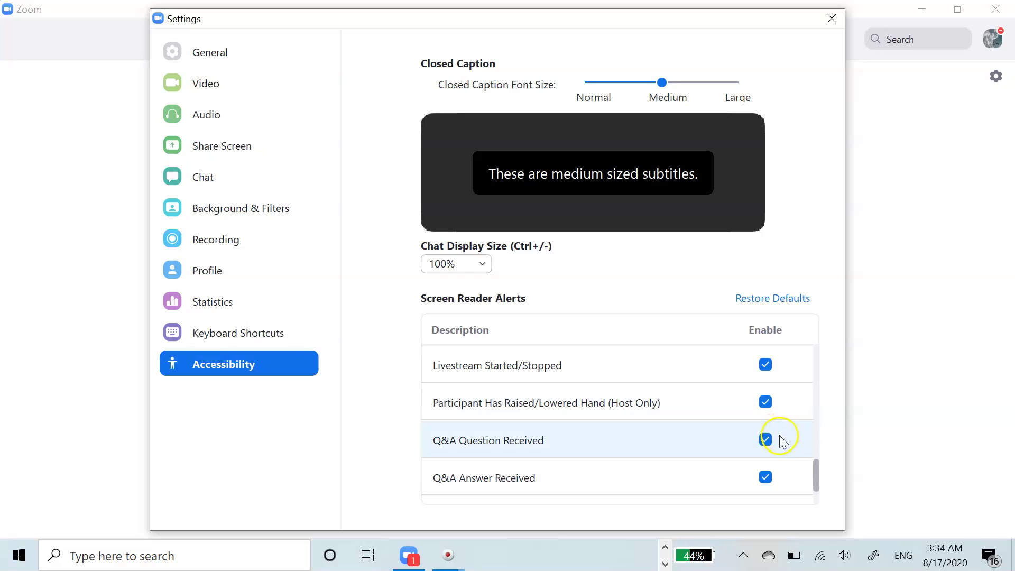
pyautogui.moveTo(818, 467); pyautogui.dragTo(820, 480)
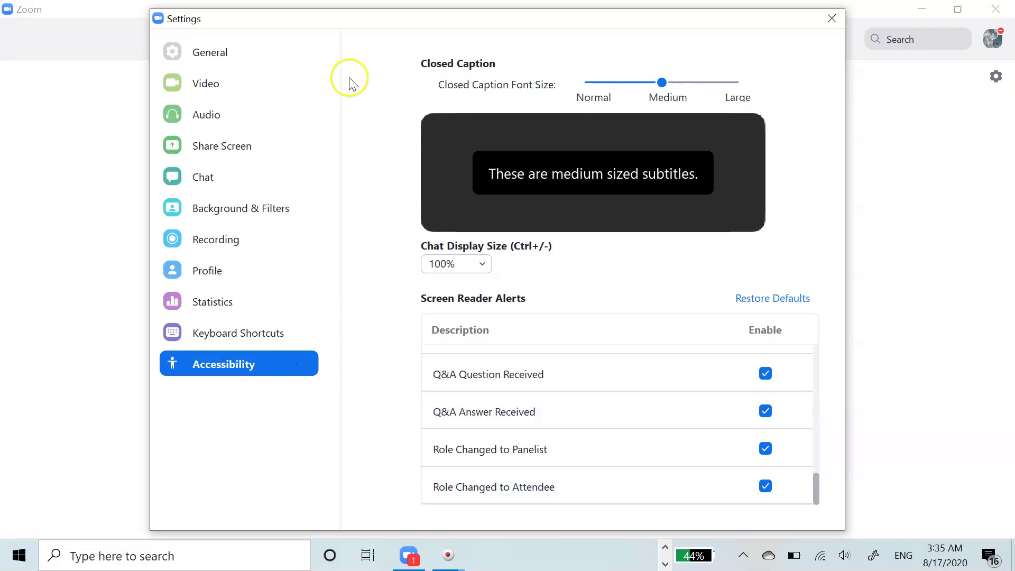
# - Close the settings and turn off the account's Do not disturb status
pyautogui.click(830, 20)
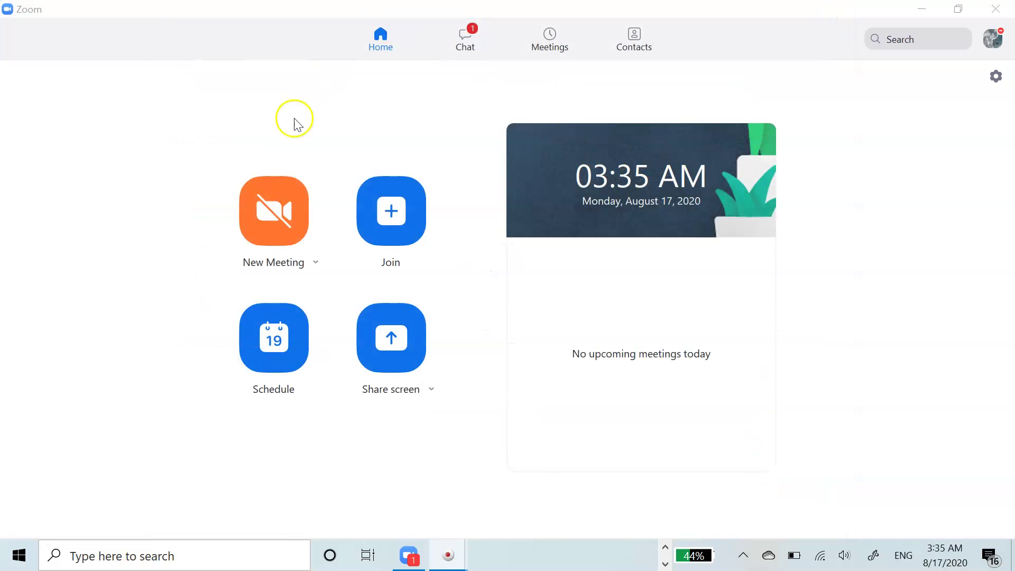
pyautogui.click(1000, 38)
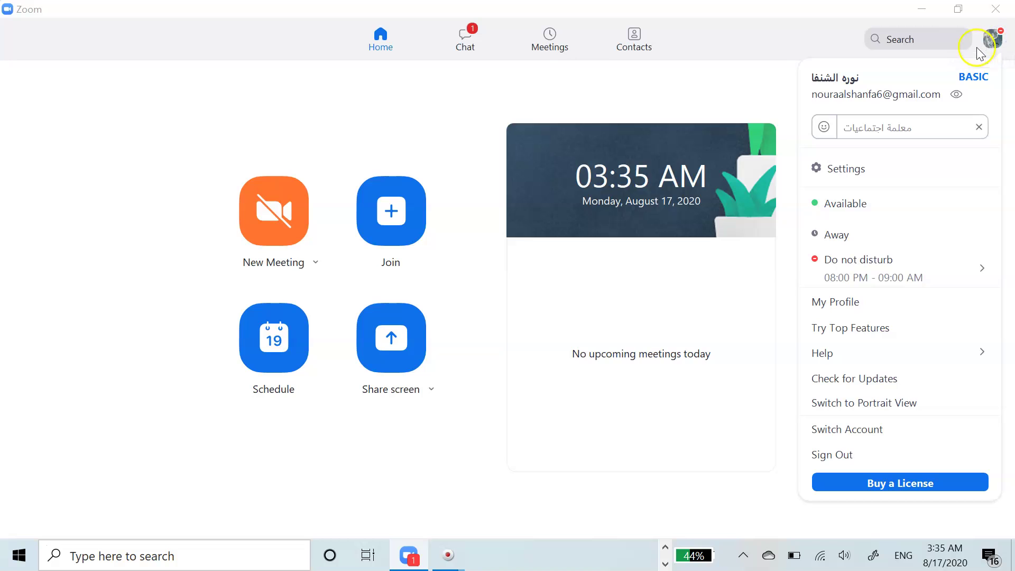
pyautogui.moveTo(873, 272)
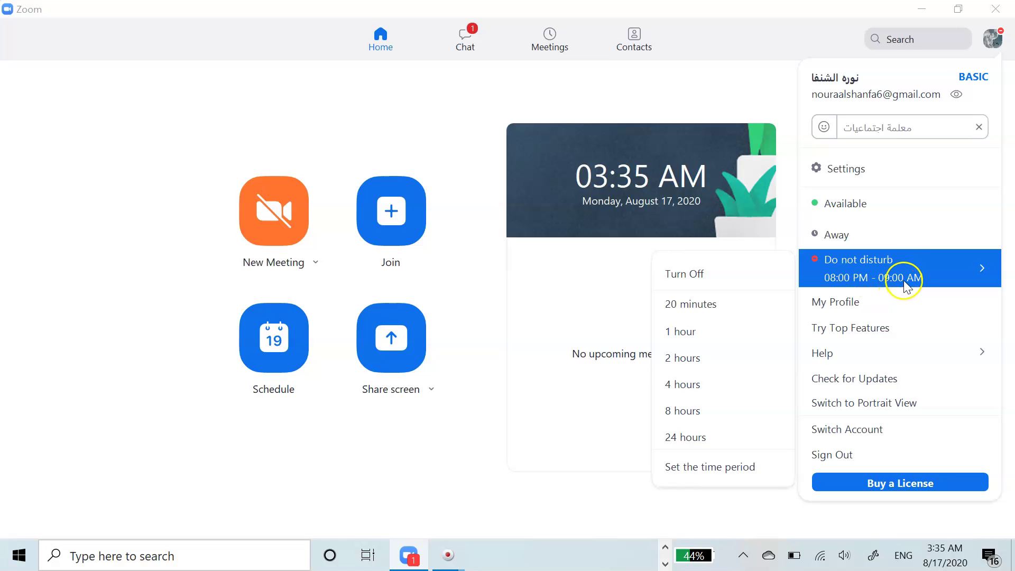
pyautogui.click(757, 275)
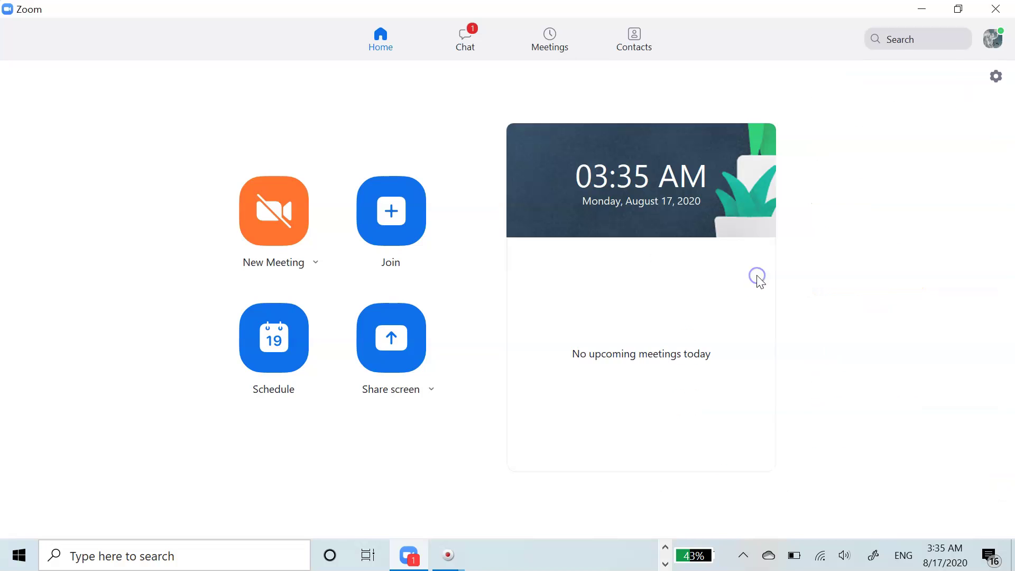
# - Try the portrait view of the main window and restore the maximized landscape view
pyautogui.click(992, 43)
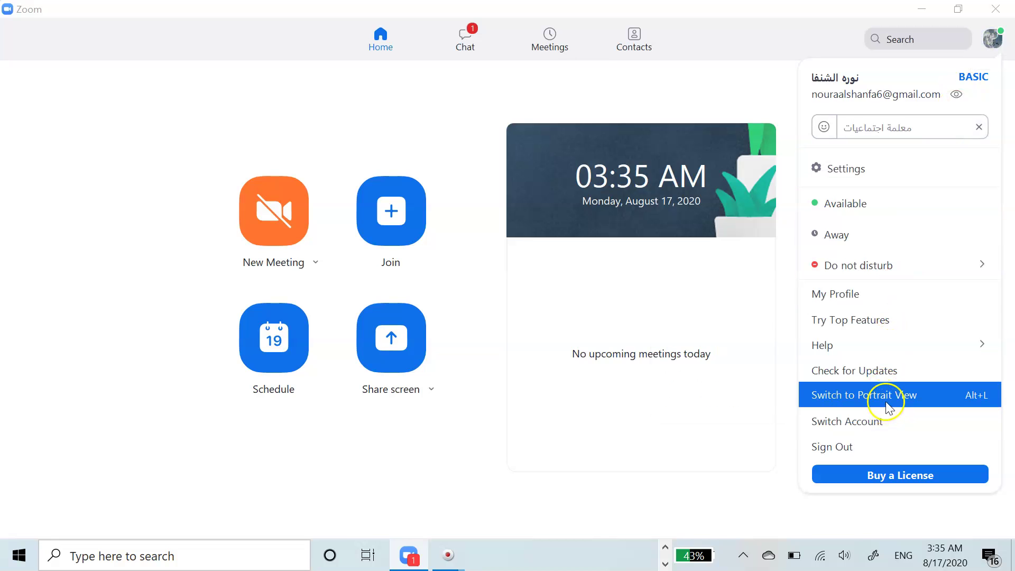
pyautogui.click(908, 398)
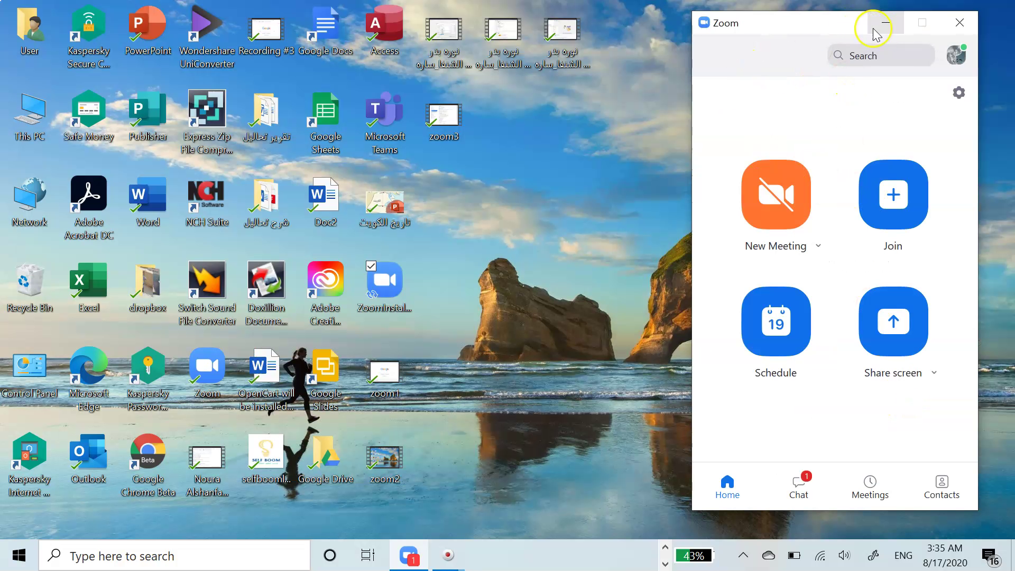
pyautogui.click(954, 52)
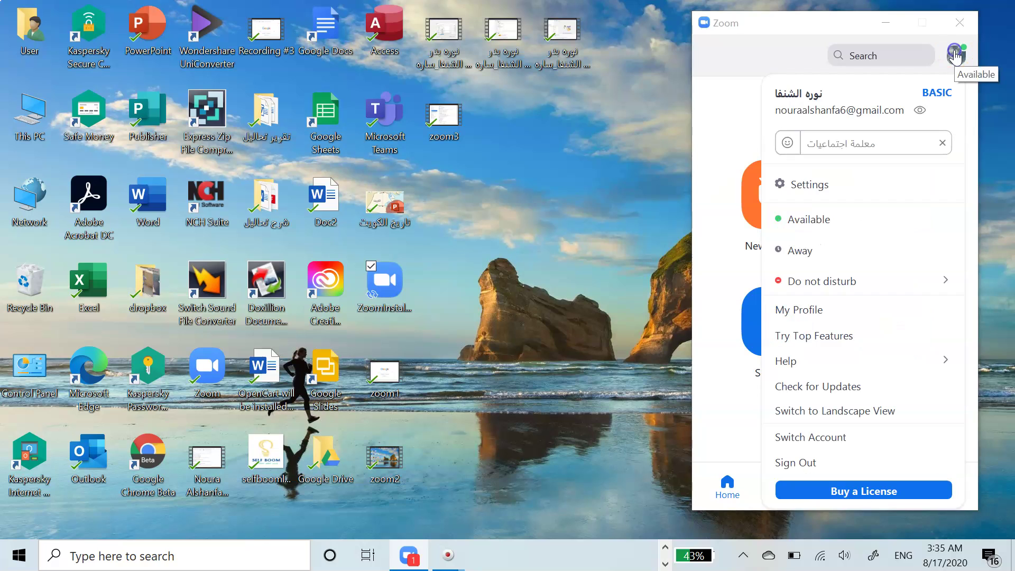
pyautogui.click(833, 420)
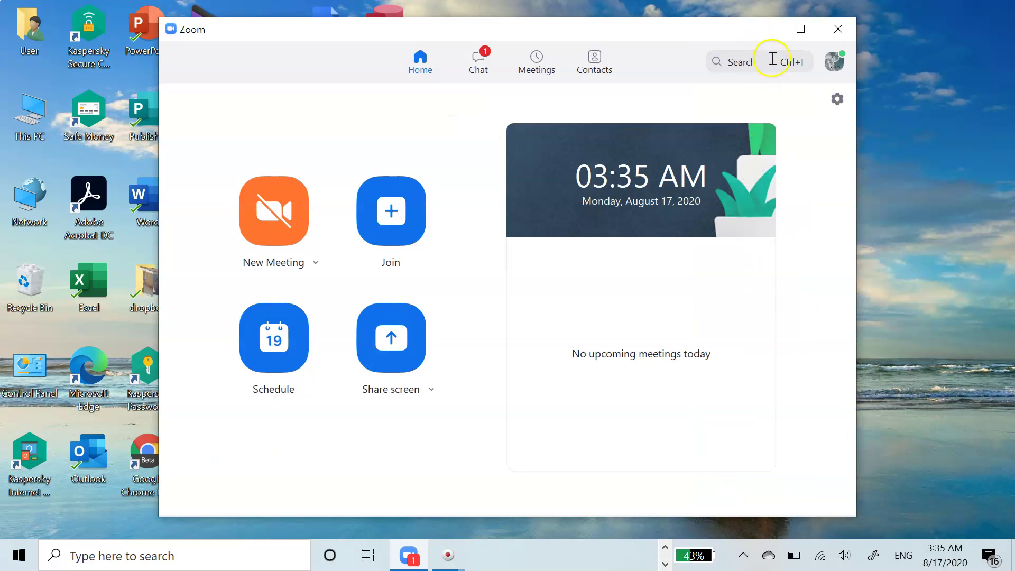
pyautogui.click(801, 28)
pyautogui.click(922, 39)
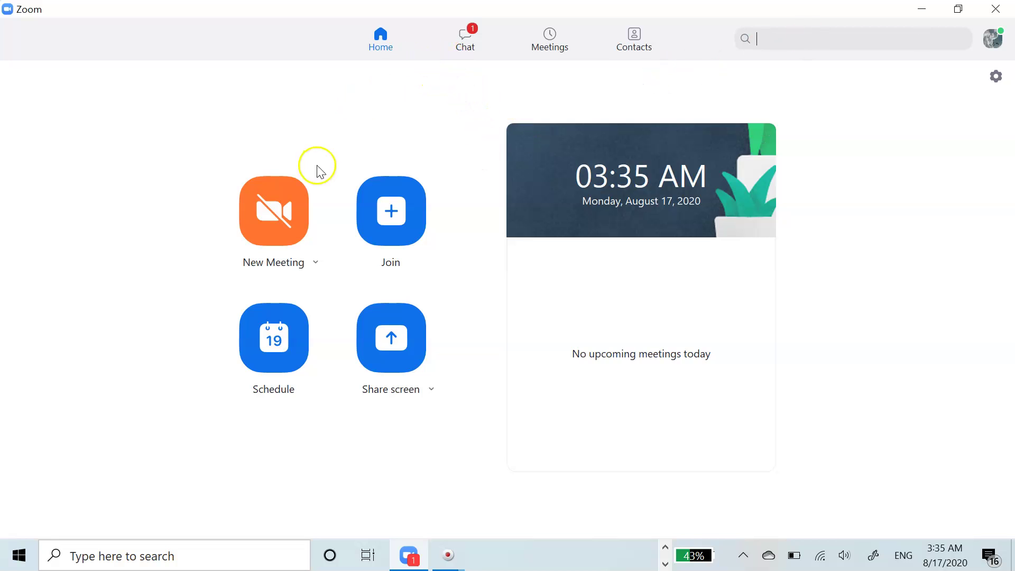
# - Open the Personal Meeting ID settings for new meetings, expand the advanced options and save the settings
pyautogui.click(315, 264)
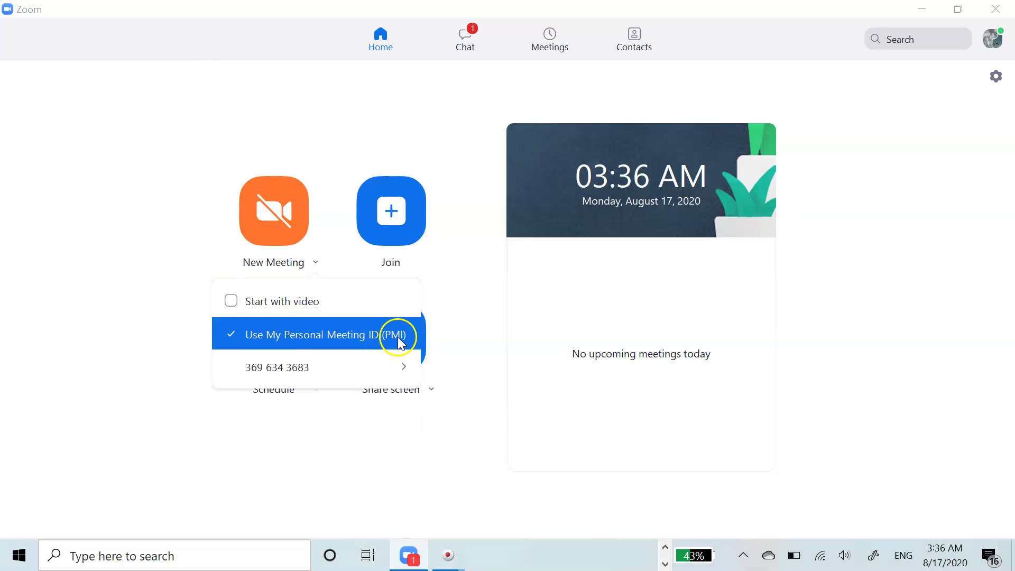
pyautogui.moveTo(340, 359)
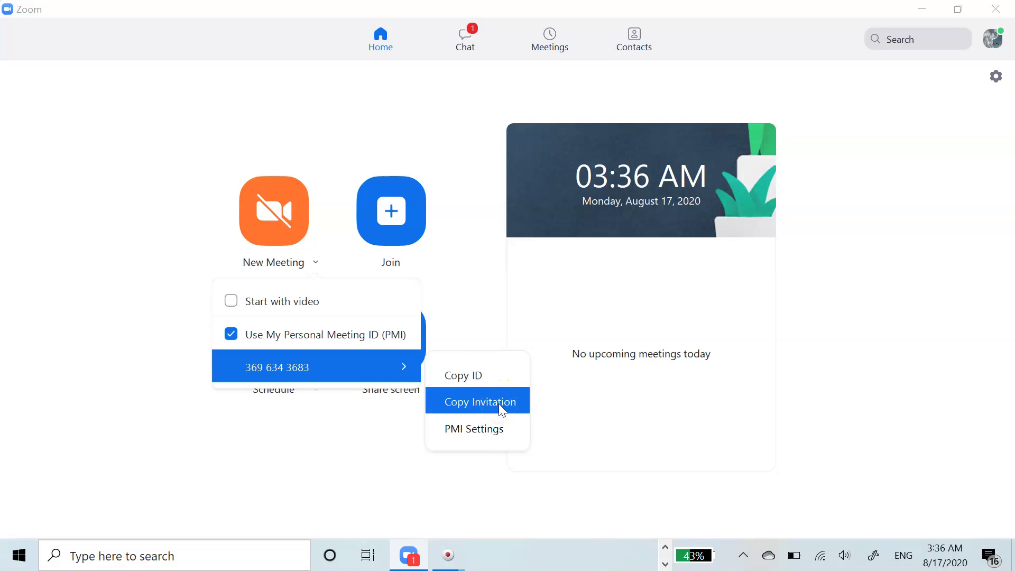
pyautogui.click(486, 429)
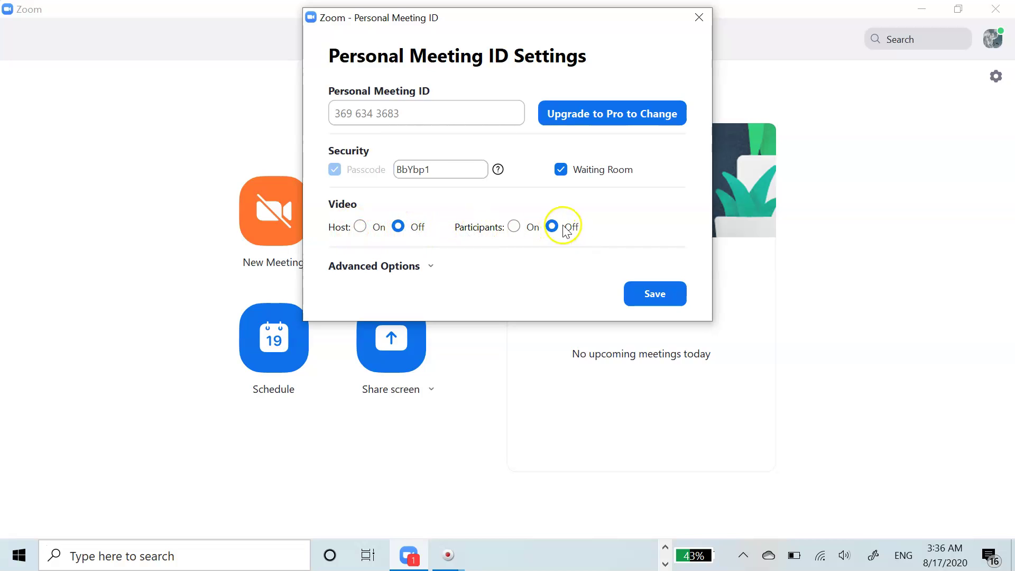
pyautogui.click(430, 267)
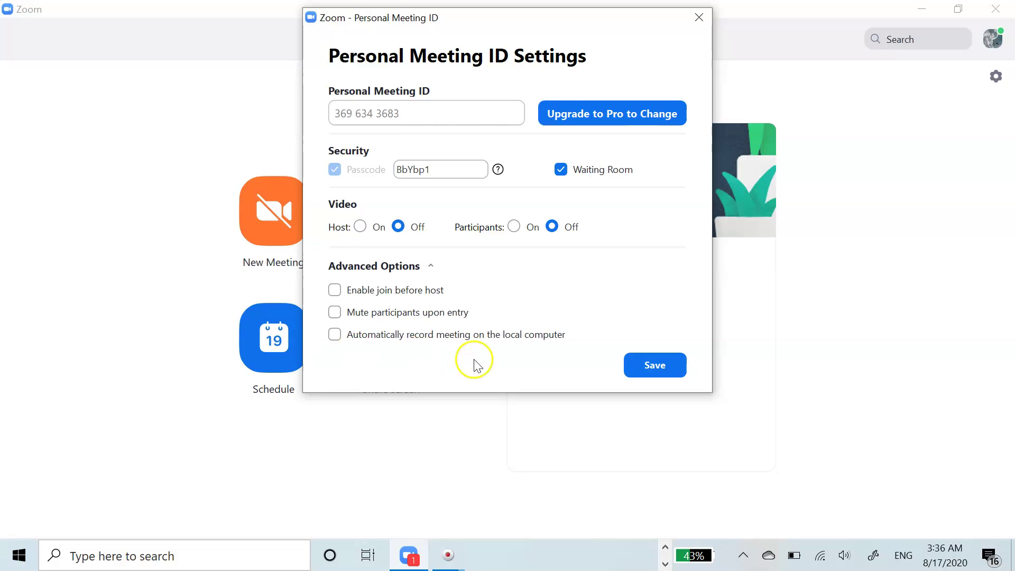
pyautogui.click(636, 376)
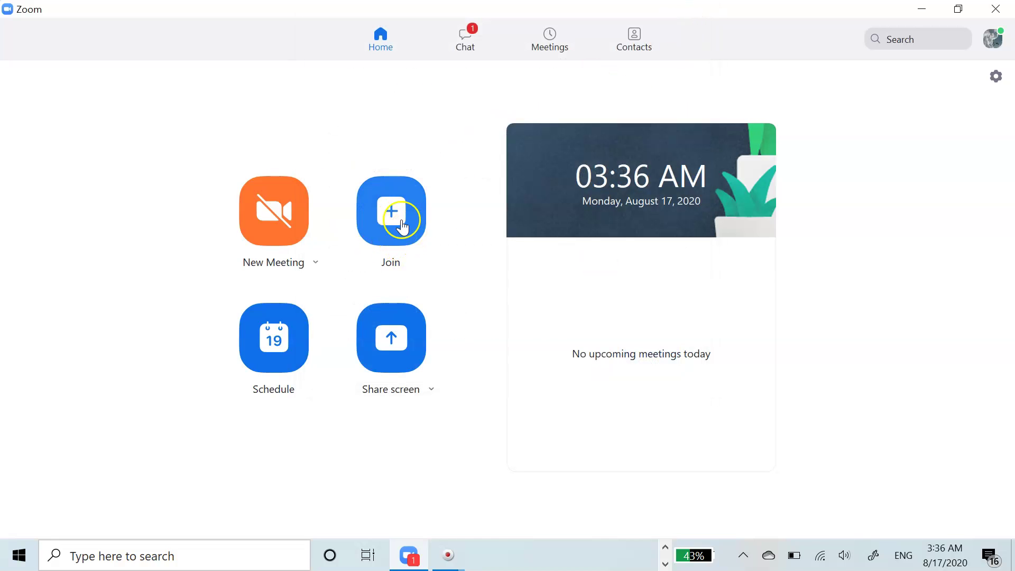
# - Review the options for joining a meeting, including the history of recent meetings, and close the dialog
pyautogui.click(389, 225)
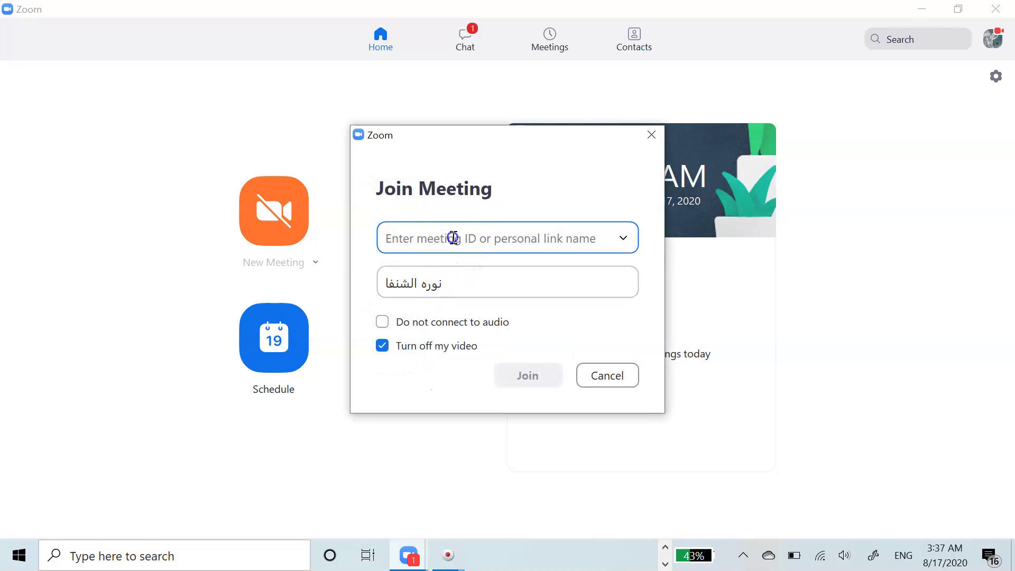
pyautogui.click(623, 238)
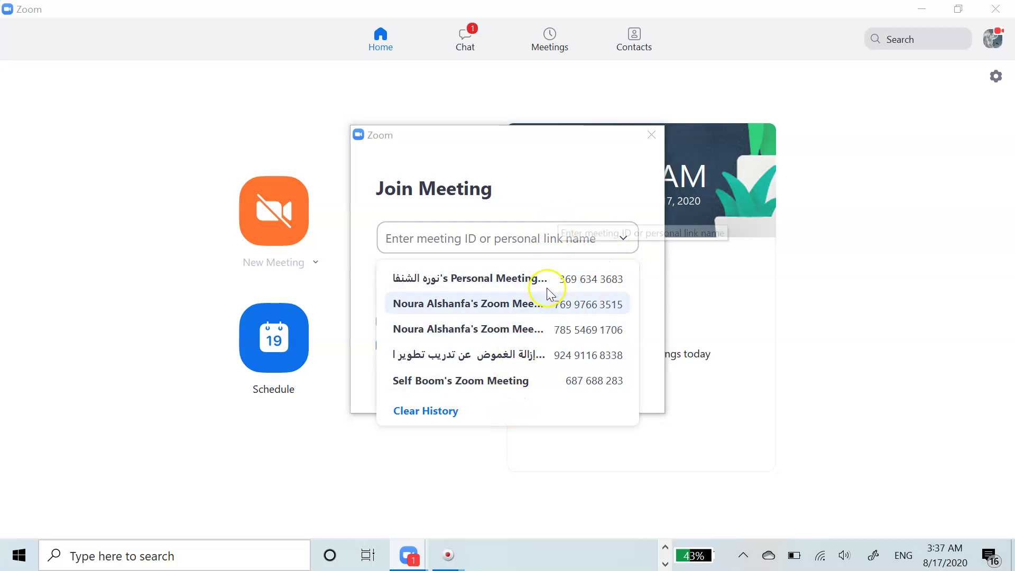
pyautogui.click(570, 189)
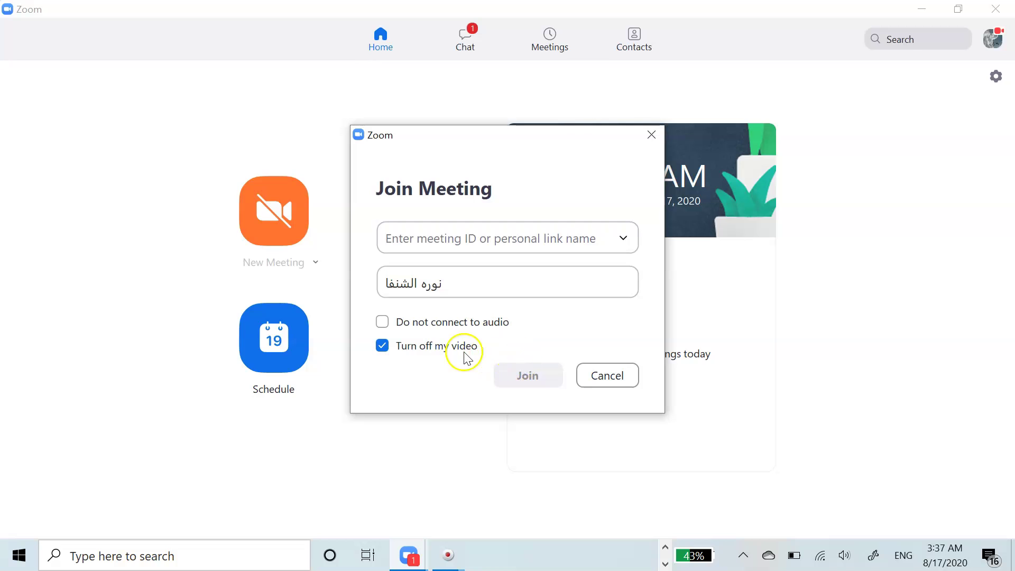
pyautogui.click(649, 136)
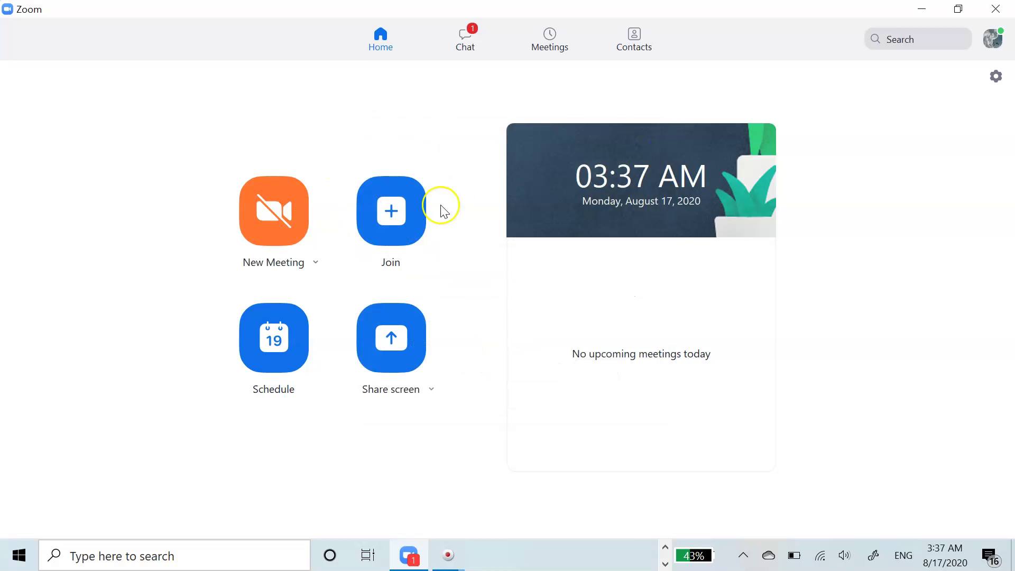
# - Schedule a 30-minute meeting for August 17, 2020 at 04:00 AM using Google Calendar, and return to Zoom from the browser
pyautogui.click(296, 326)
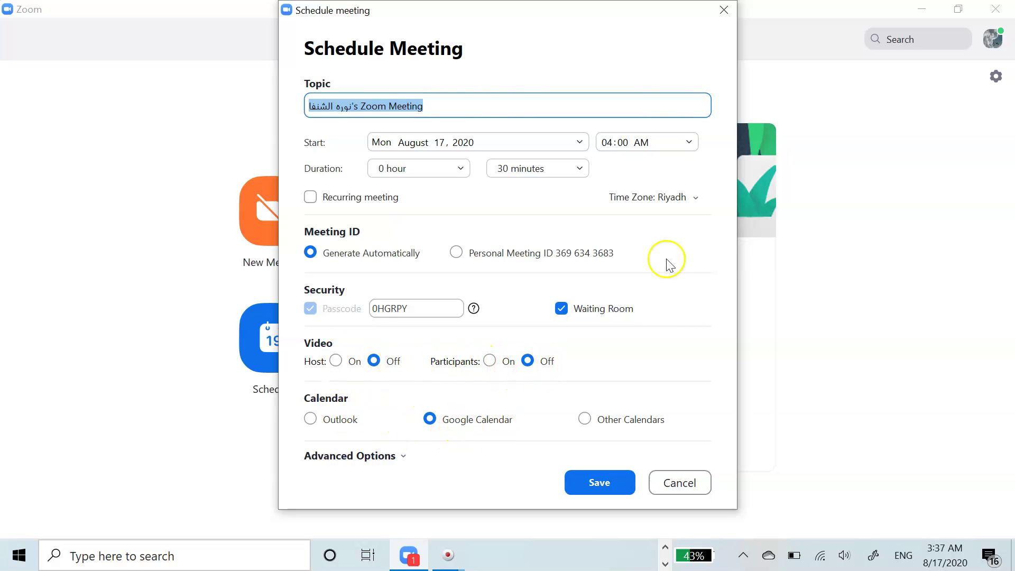
pyautogui.click(602, 482)
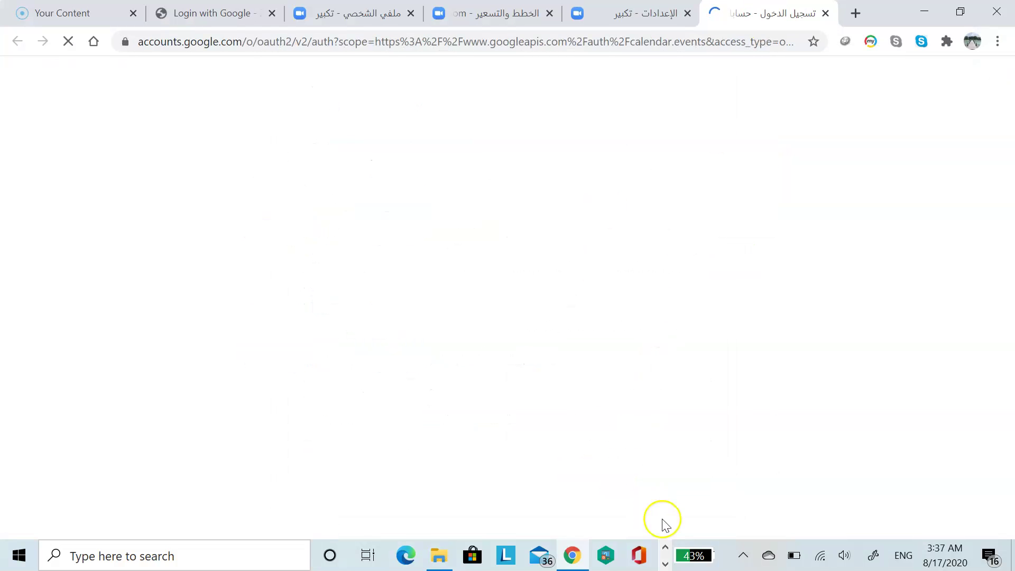
pyautogui.click(665, 563)
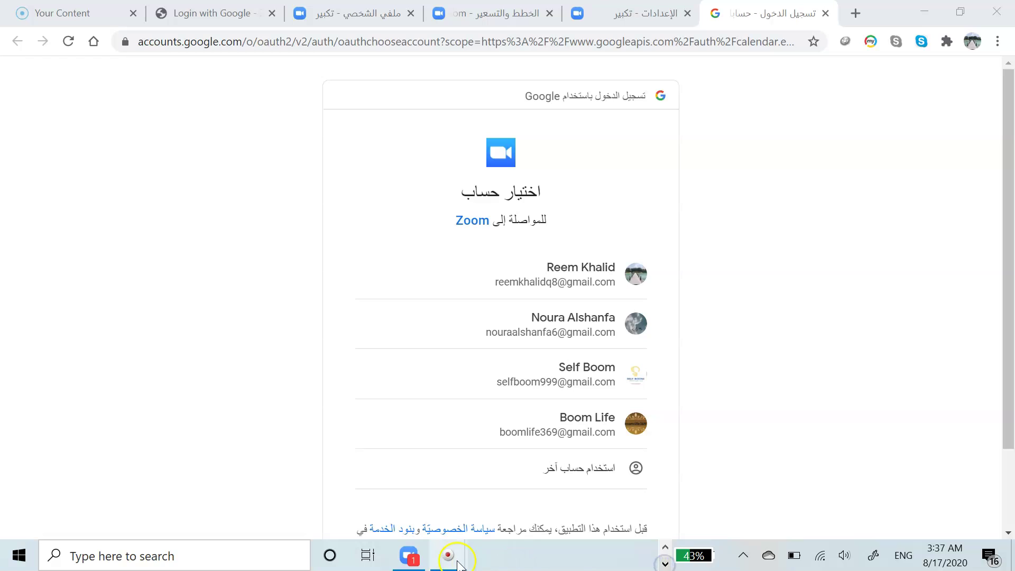
pyautogui.click(410, 557)
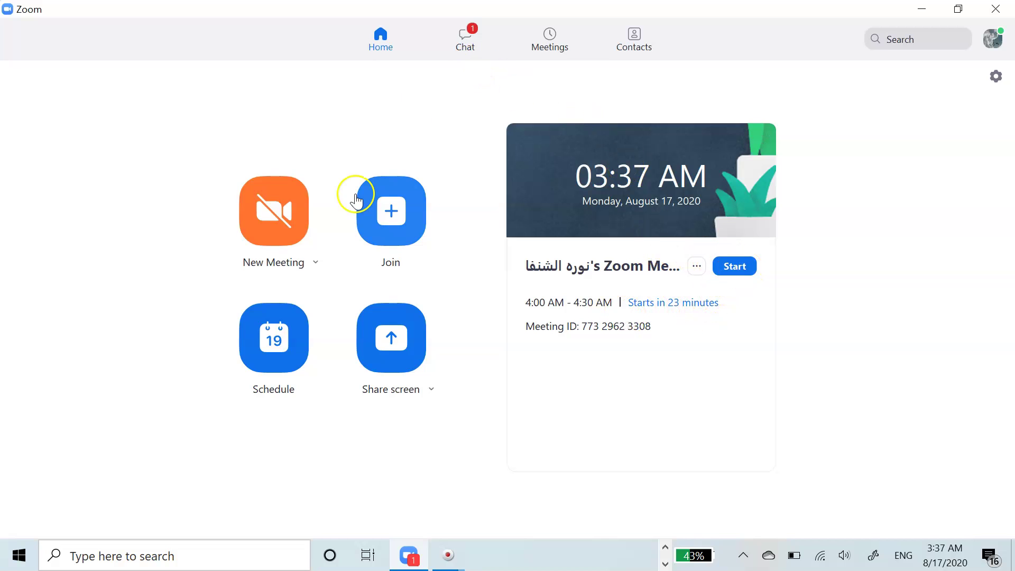
# - Accept the pending external contact request in the chat's contact requests
pyautogui.click(465, 45)
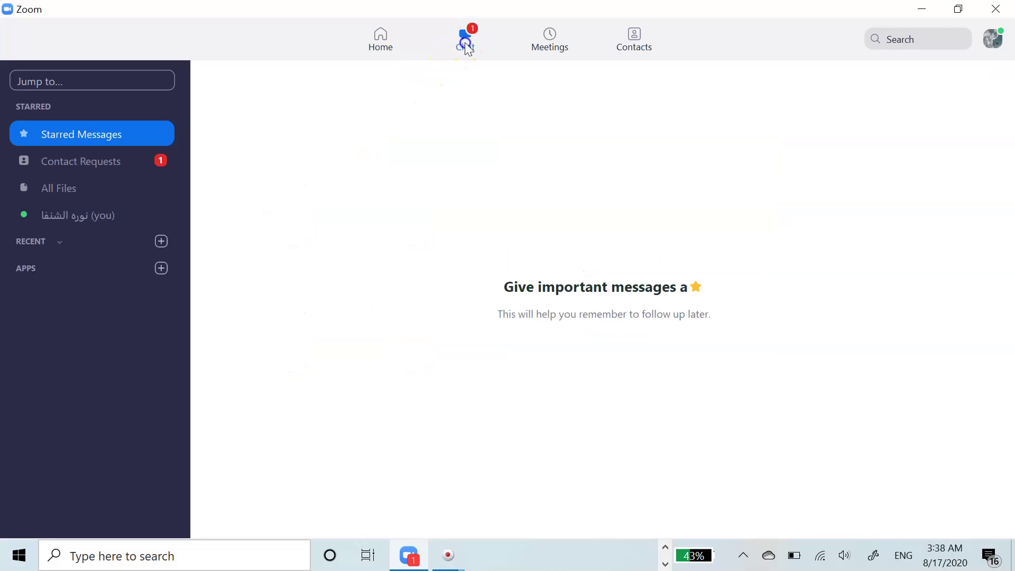
pyautogui.click(118, 166)
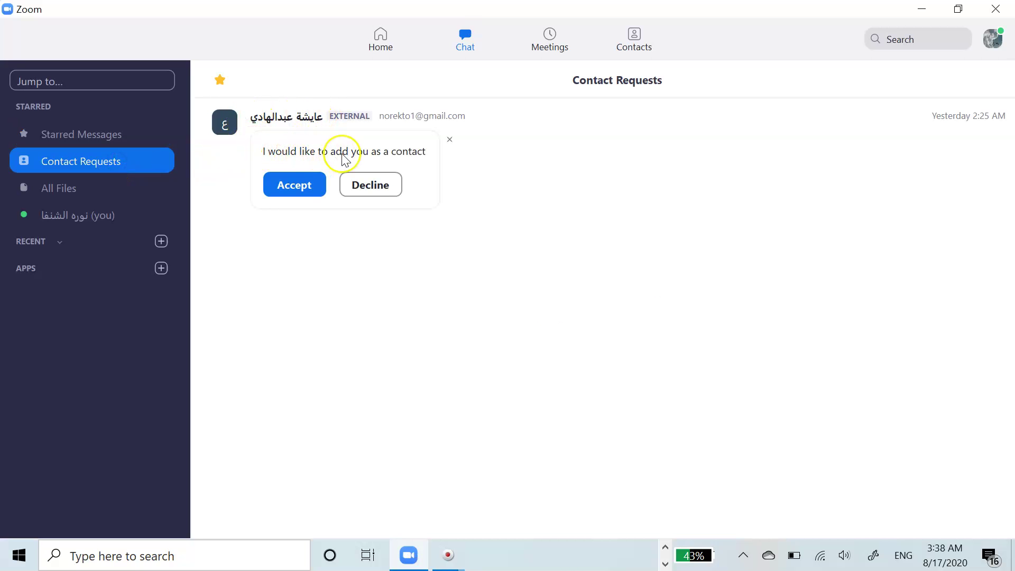
pyautogui.click(302, 198)
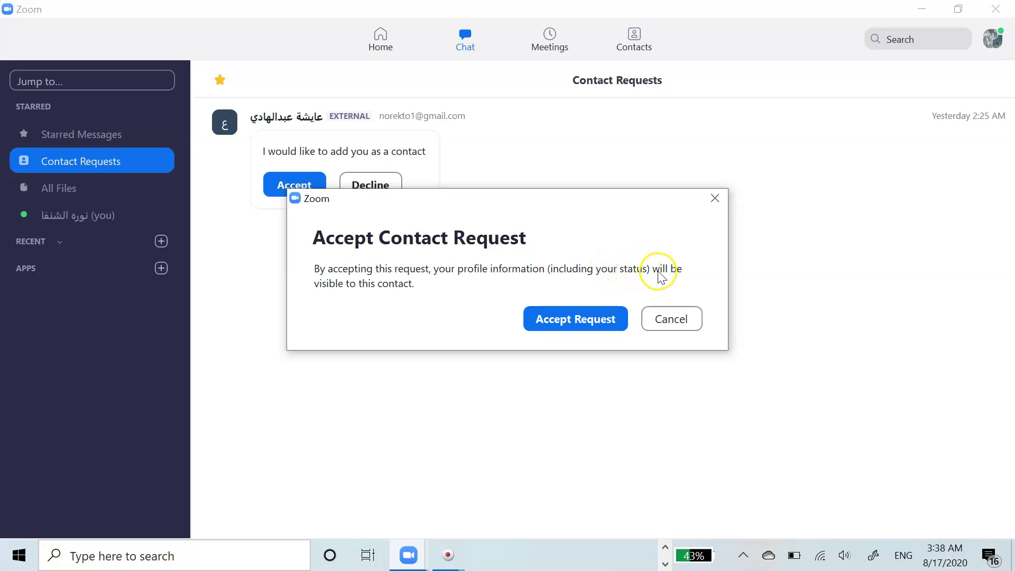
pyautogui.click(552, 320)
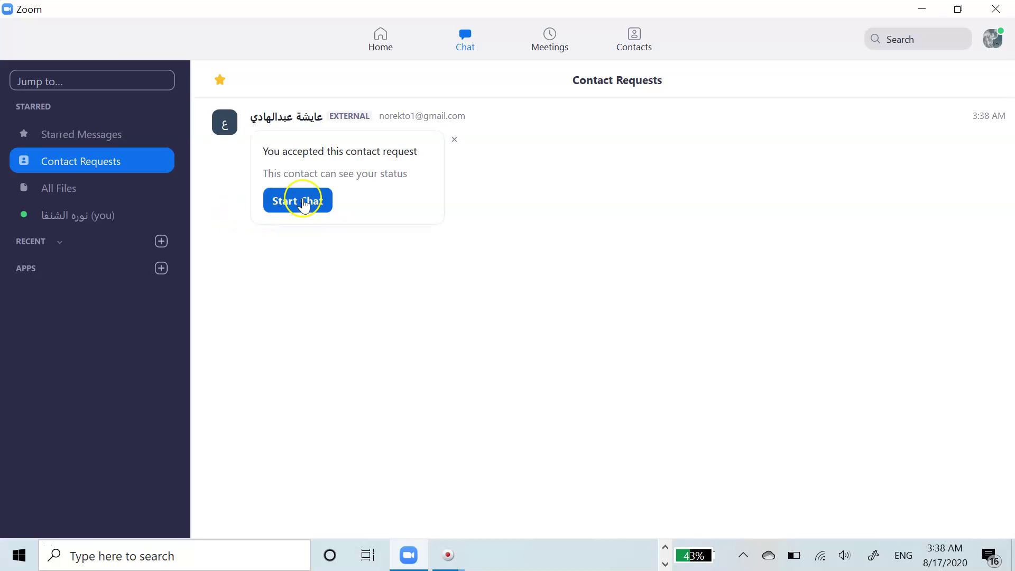
# - Start a chat with the accepted contact by sending Hi, and reply in its thread with "how are you?"
pyautogui.click(304, 201)
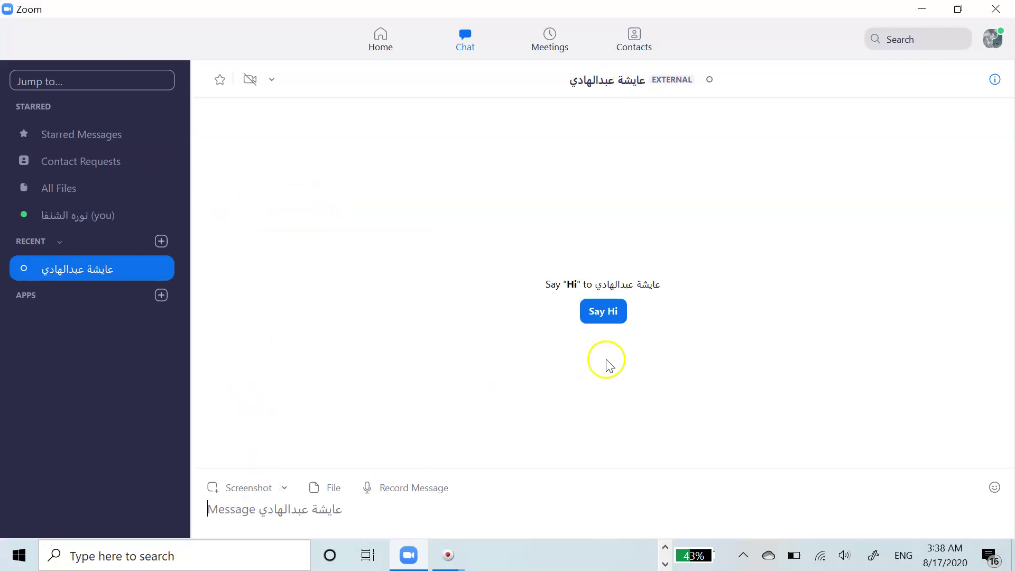
pyautogui.click(603, 311)
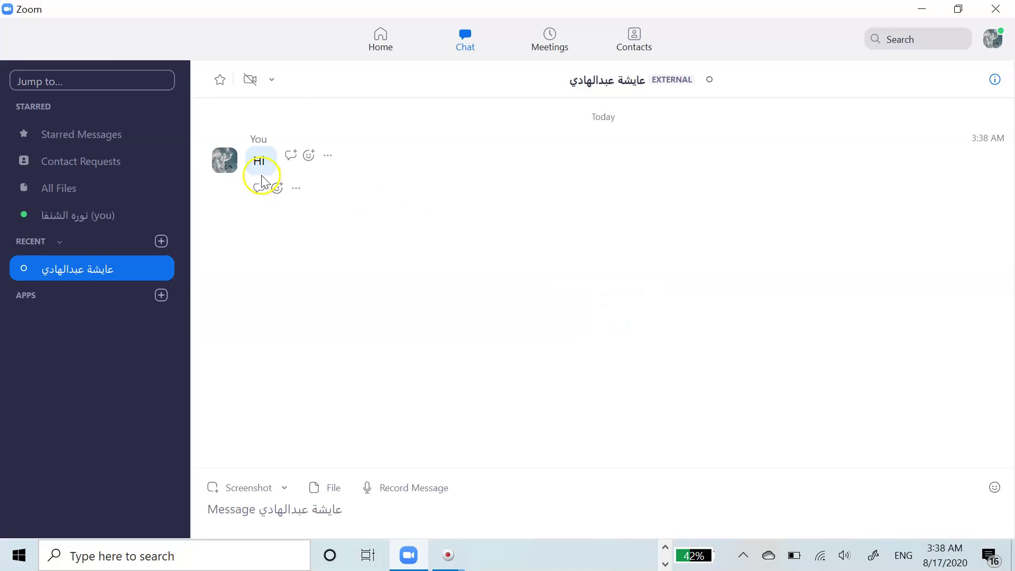
pyautogui.click(310, 155)
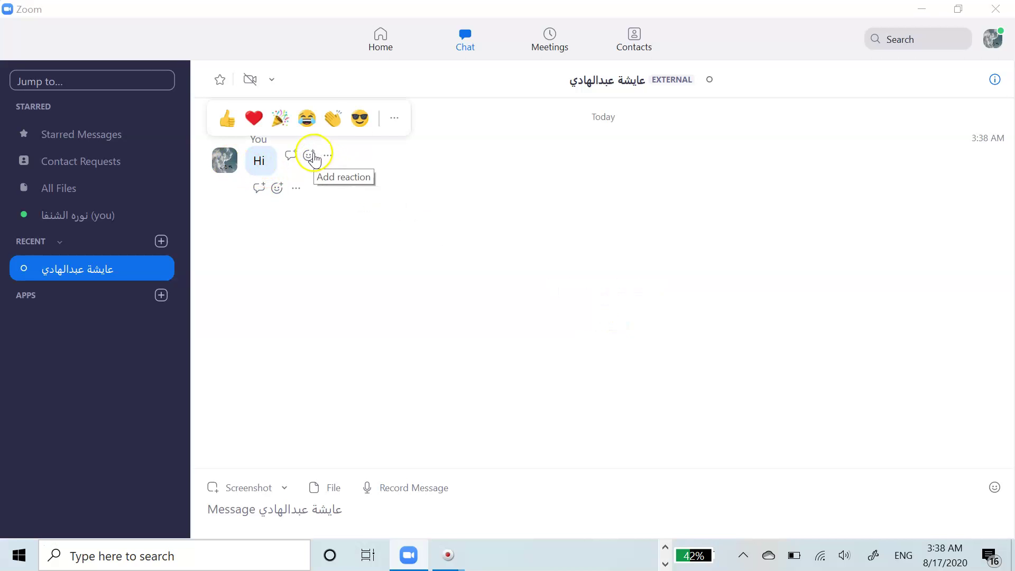
pyautogui.click(257, 188)
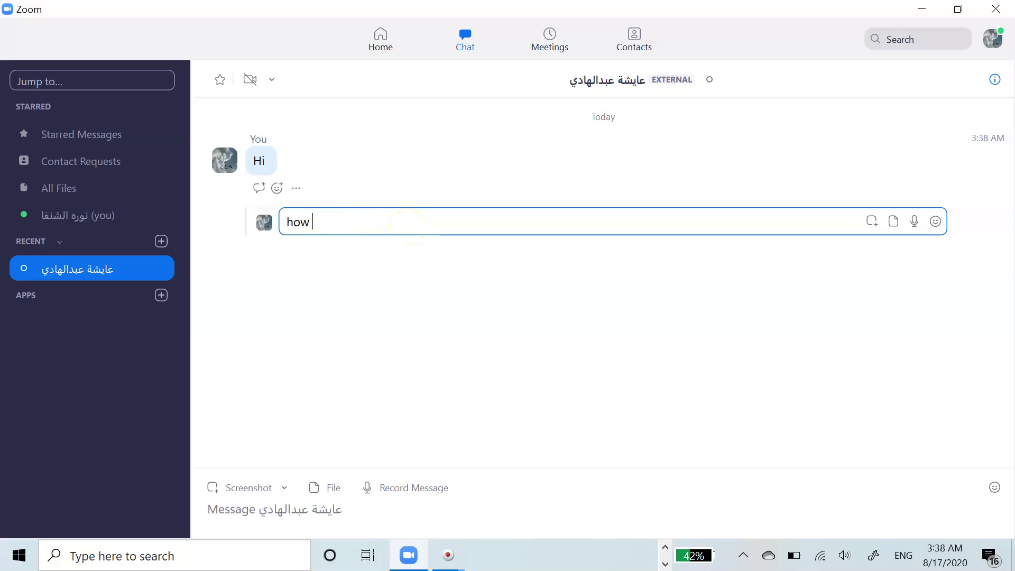
pyautogui.write('o')
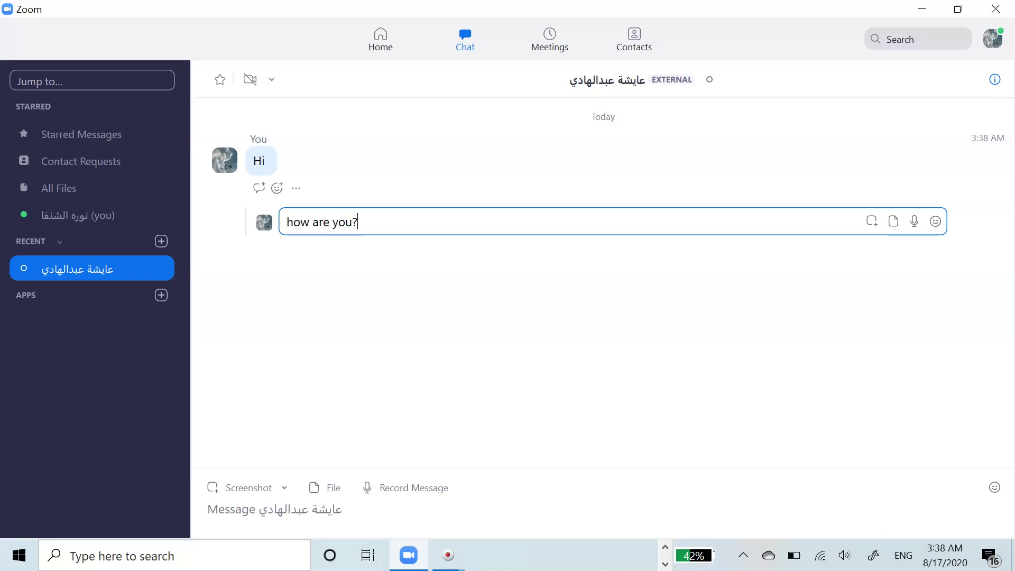
pyautogui.press('Return')
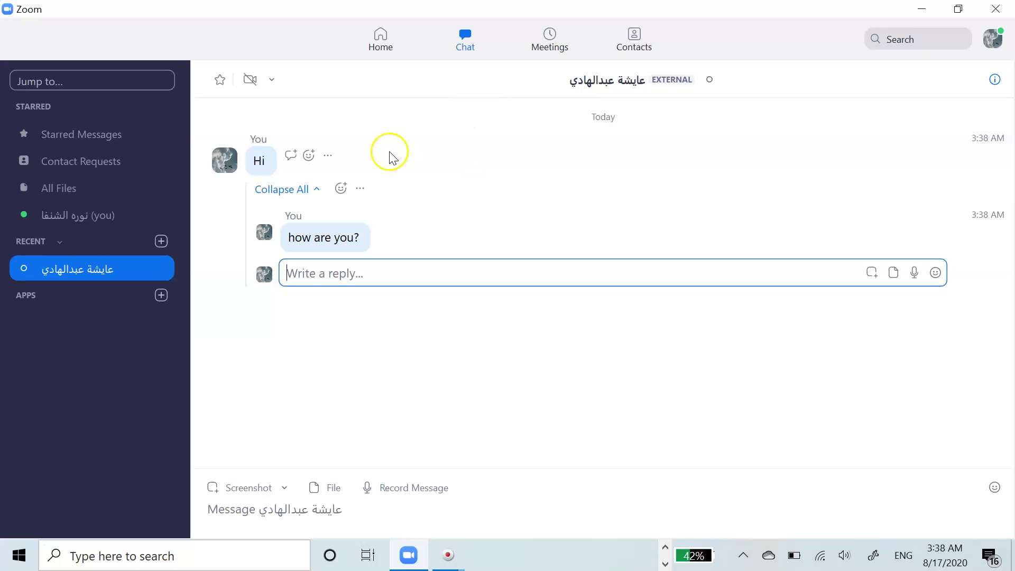
# - Add clapping hands and red heart reactions to the Hi message in the chat thread
pyautogui.click(342, 190)
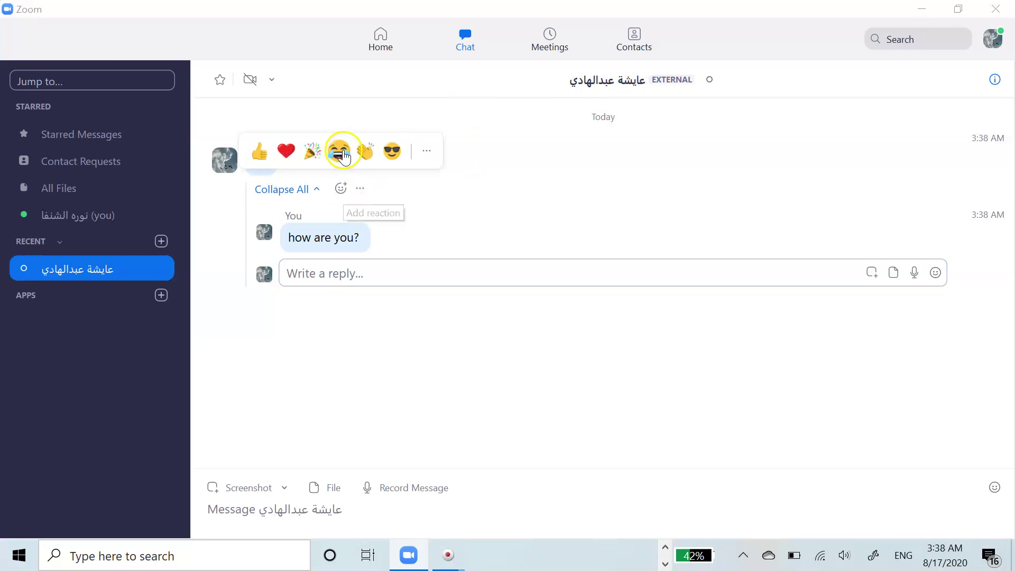
pyautogui.click(370, 152)
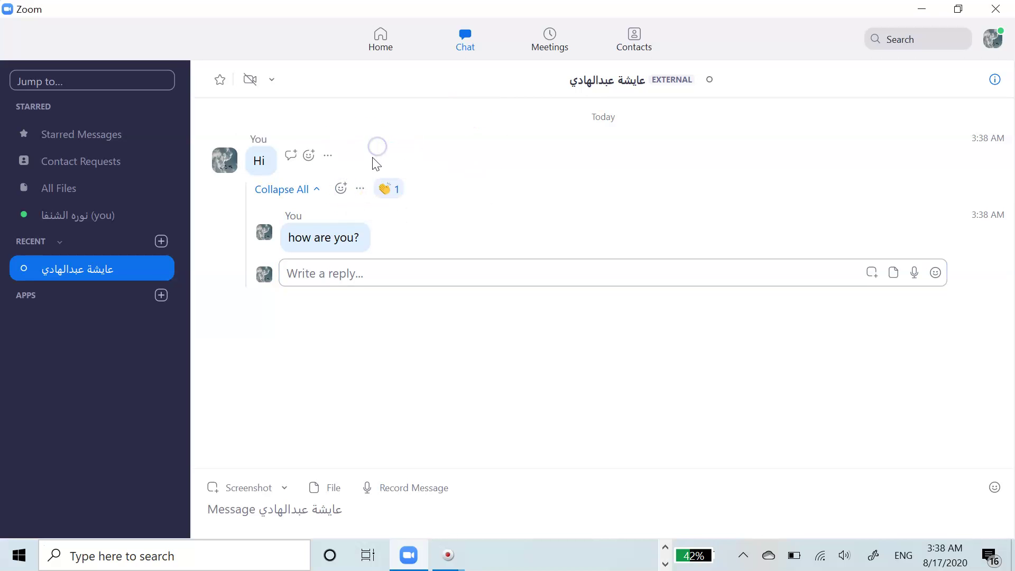
pyautogui.click(341, 188)
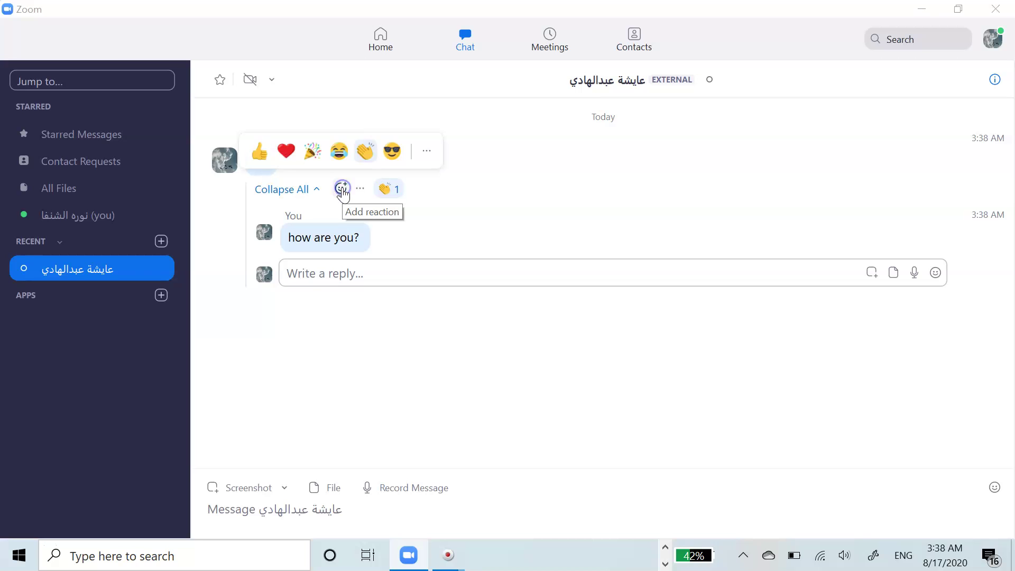
pyautogui.click(281, 165)
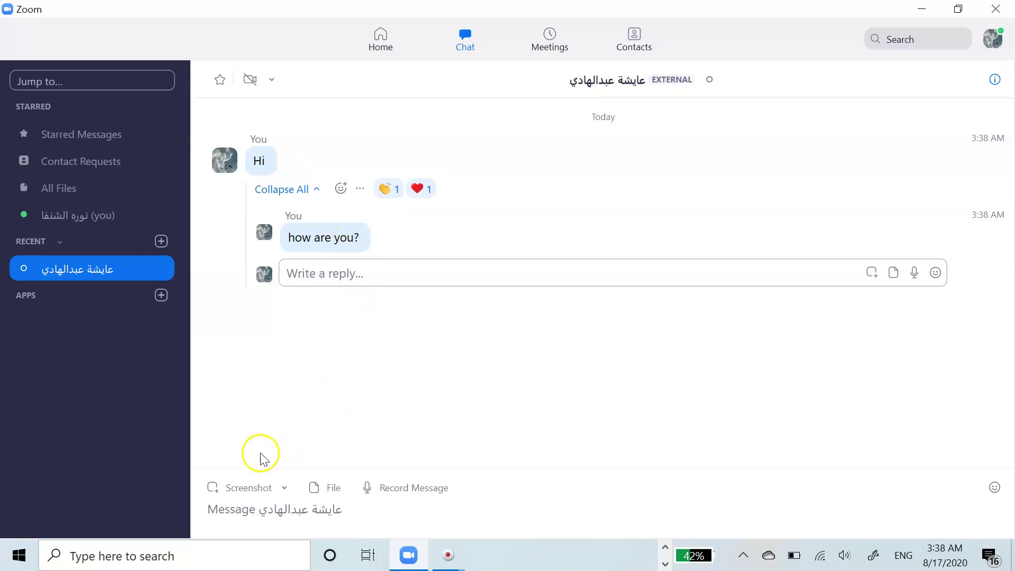
# - Capture a screenshot of the browser's Google account chooser into the chat message draft, and remove it from the draft without sending
pyautogui.click(217, 495)
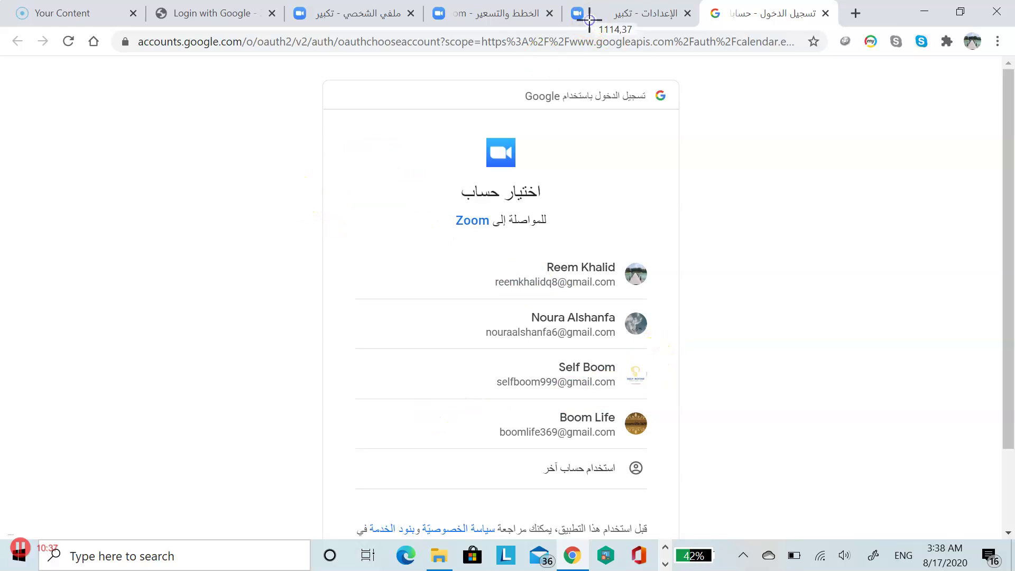
pyautogui.moveTo(377, 141)
pyautogui.mouseDown()
pyautogui.moveTo(683, 425)
pyautogui.moveTo(661, 474)
pyautogui.moveTo(676, 461)
pyautogui.moveTo(655, 482)
pyautogui.mouseUp()
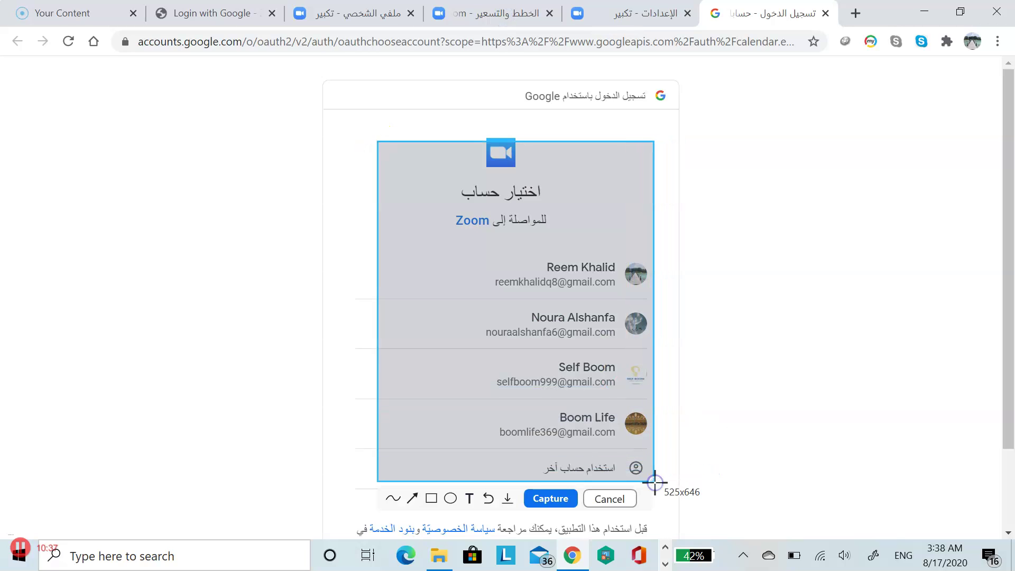
pyautogui.click(555, 505)
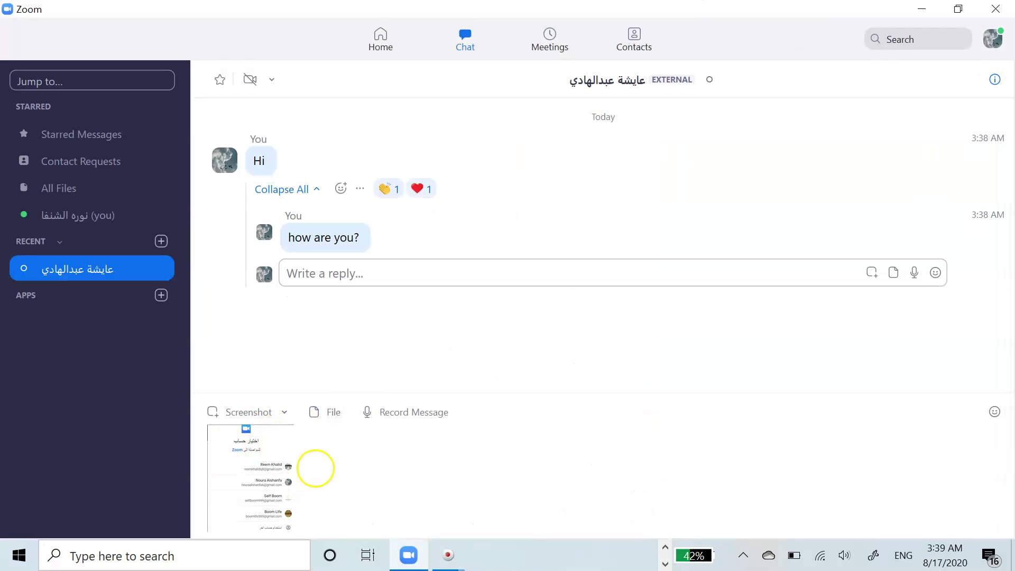
pyautogui.press('BackSpace')
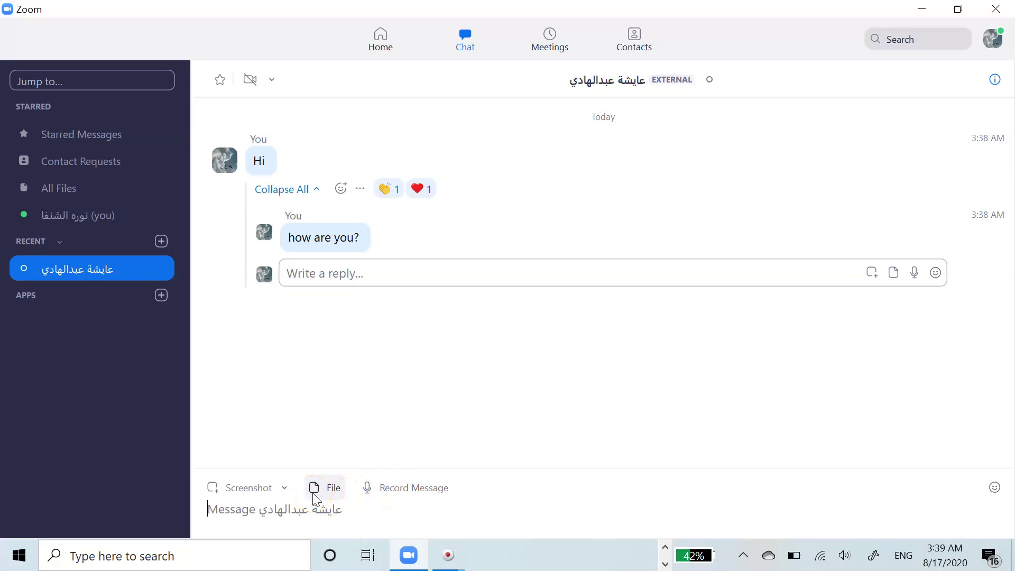
pyautogui.click(129, 506)
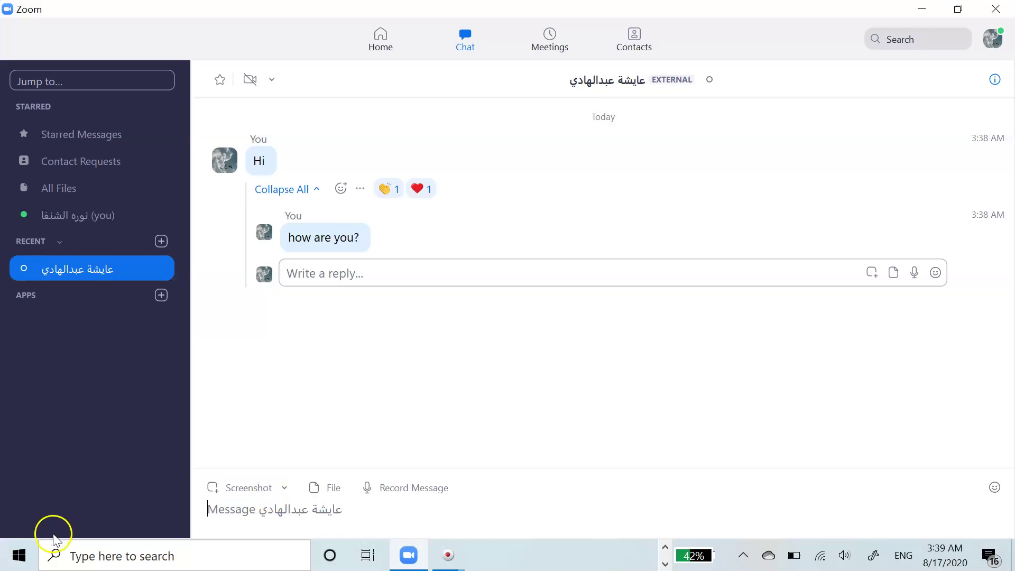